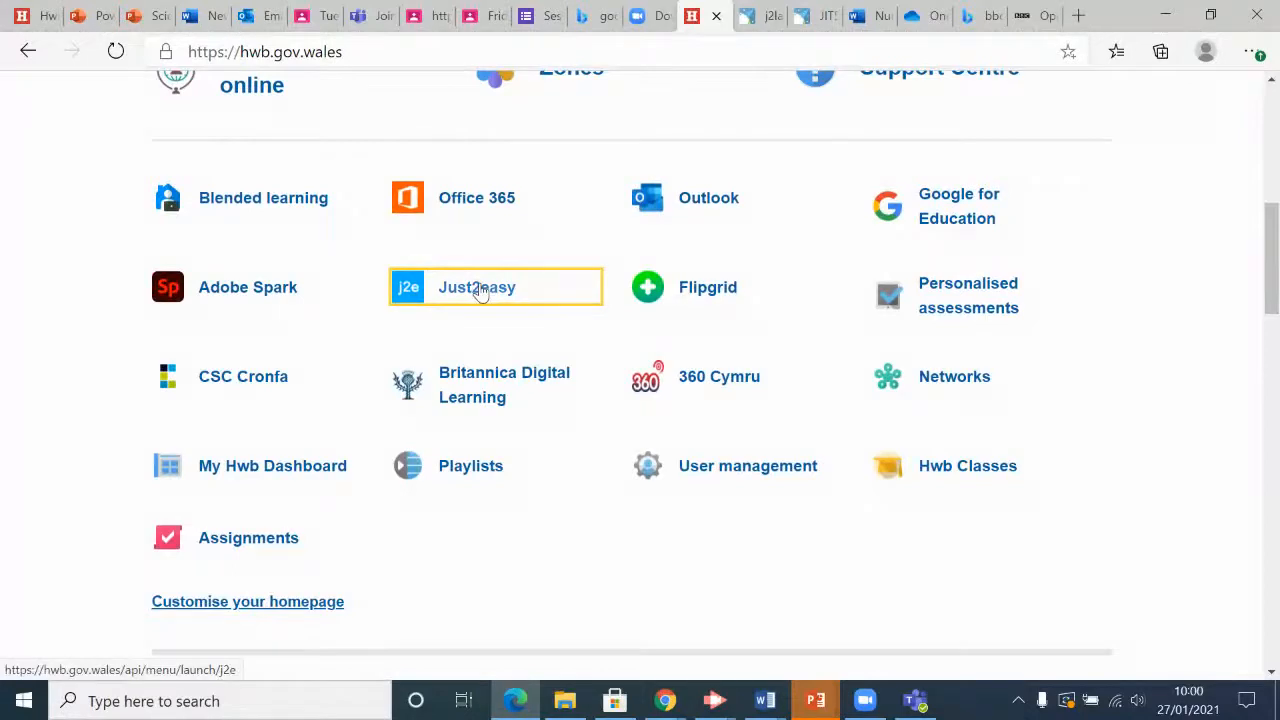
Step: Open Just2easy from the Hwb homepage and start the paint activity in jit5
click(479, 290)
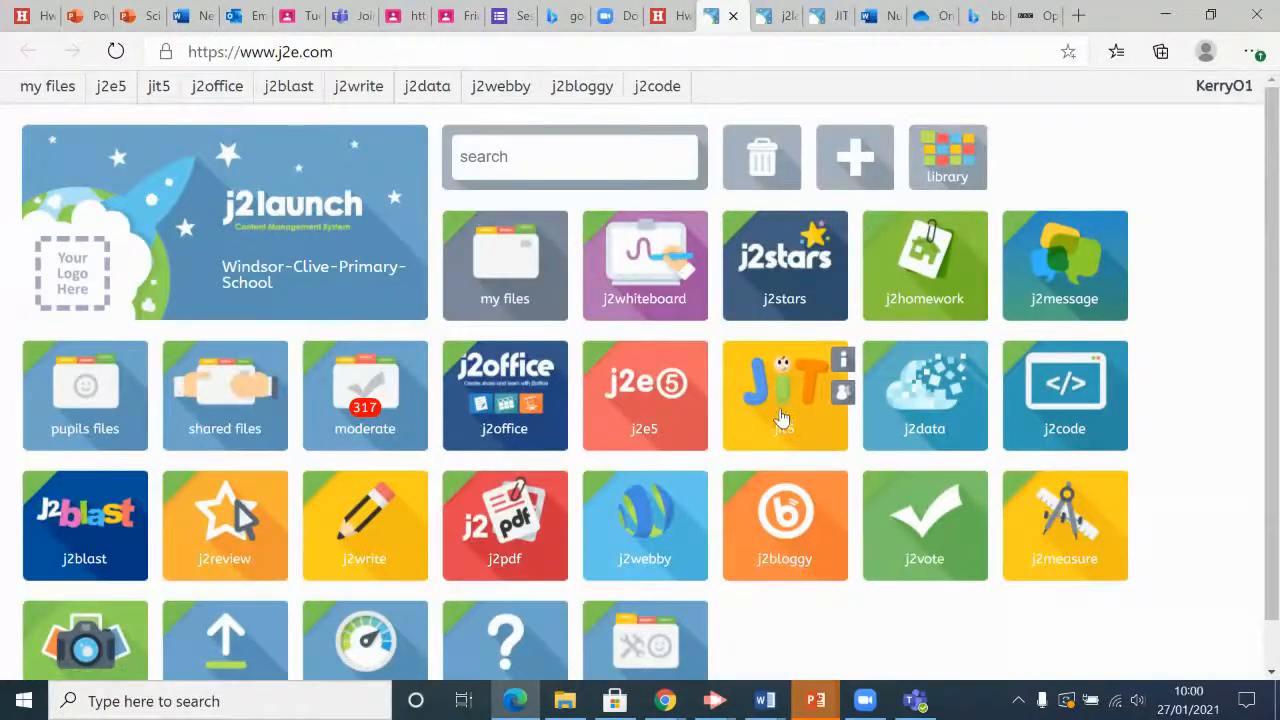
click(779, 402)
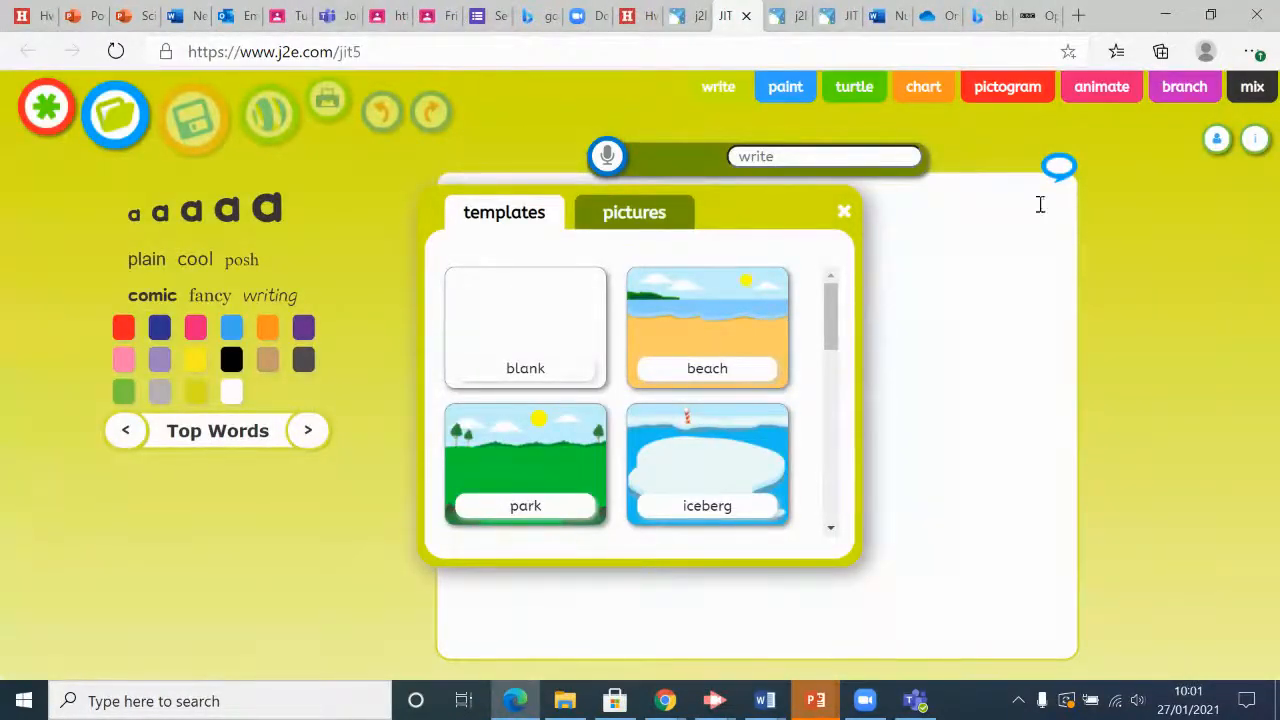
click(783, 93)
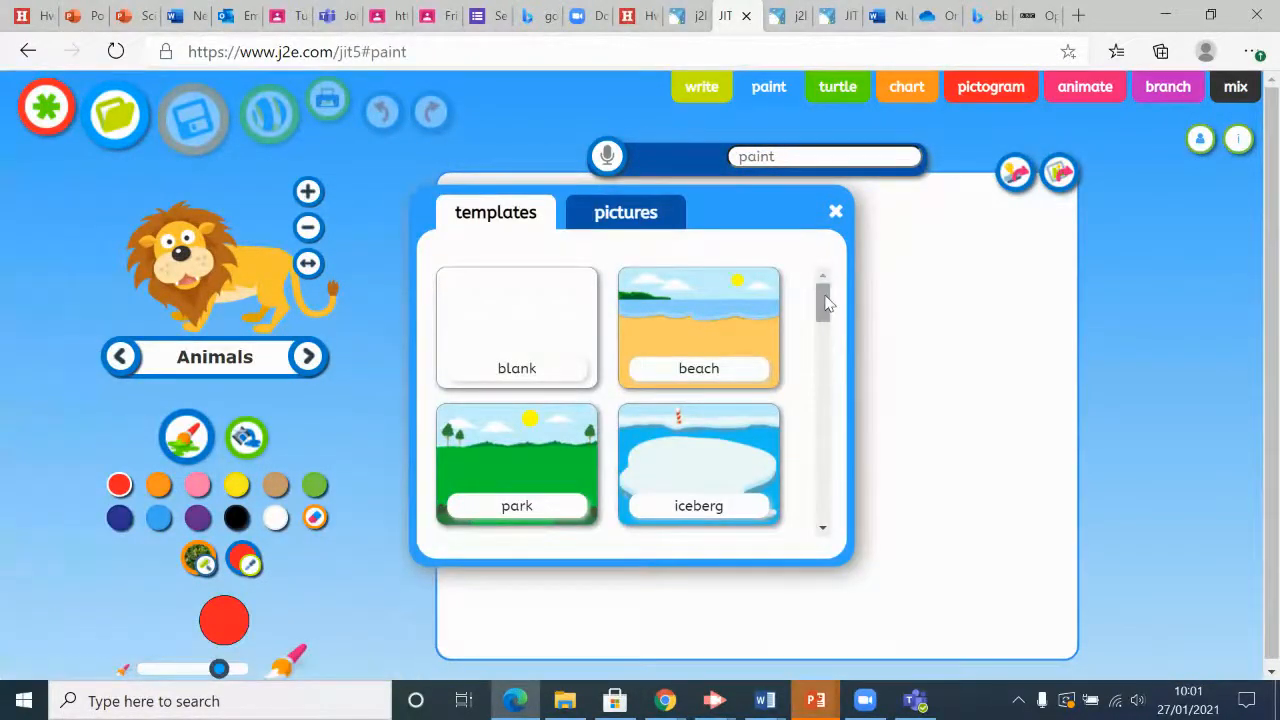
Step: Browse the paint templates and load the park scene as the background
drag(823, 298, 828, 450)
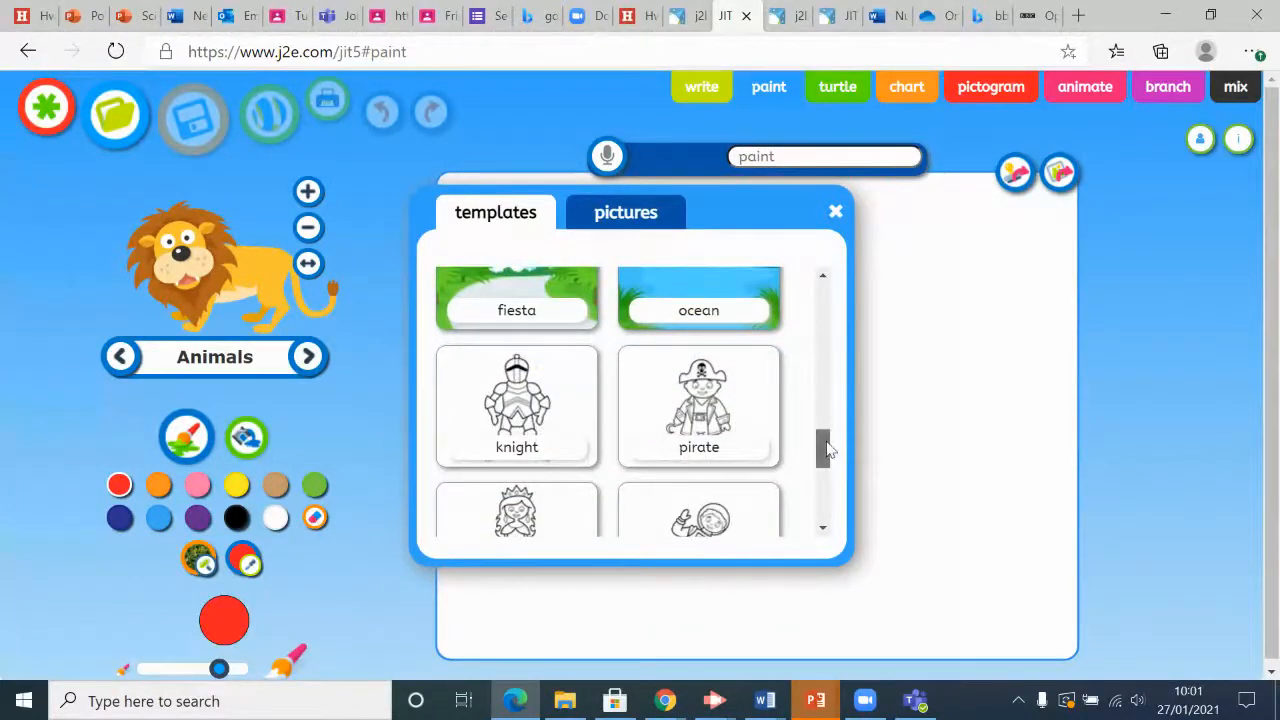
drag(826, 450, 845, 300)
click(510, 362)
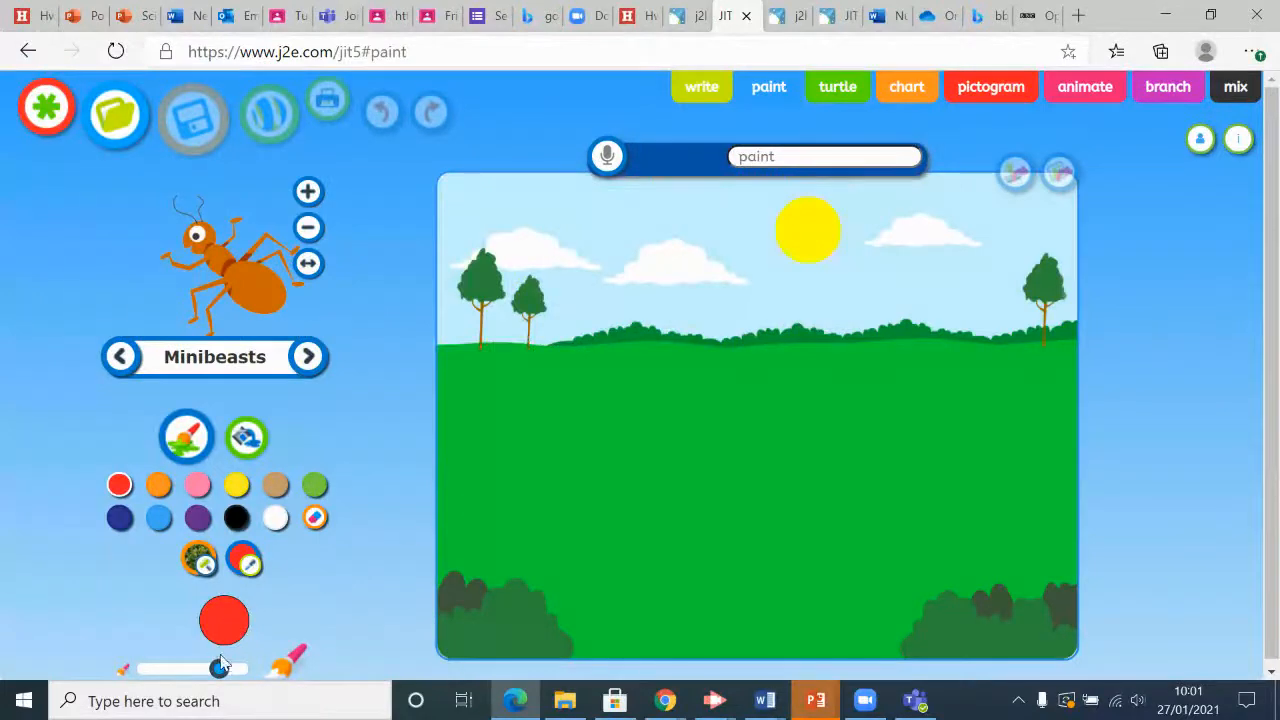
Step: Paint a domed insect body outline with a flat base on the grass, using a small black brush
drag(219, 669, 155, 671)
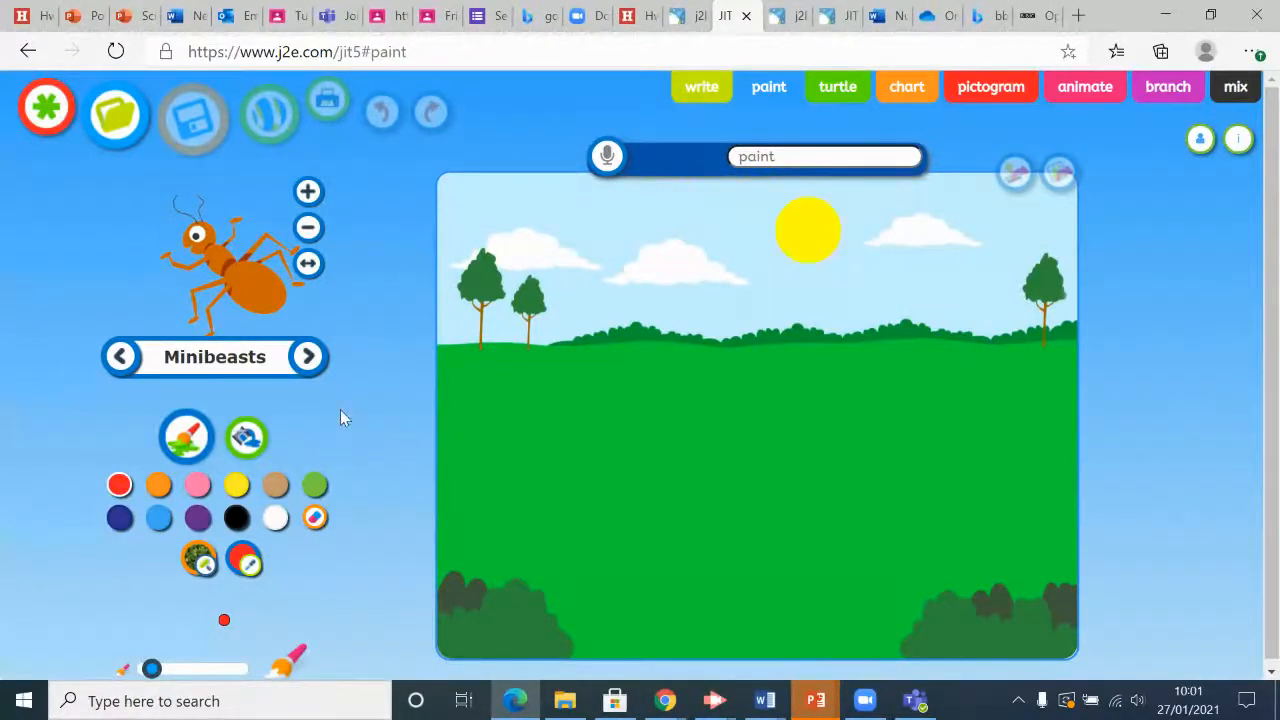
click(236, 520)
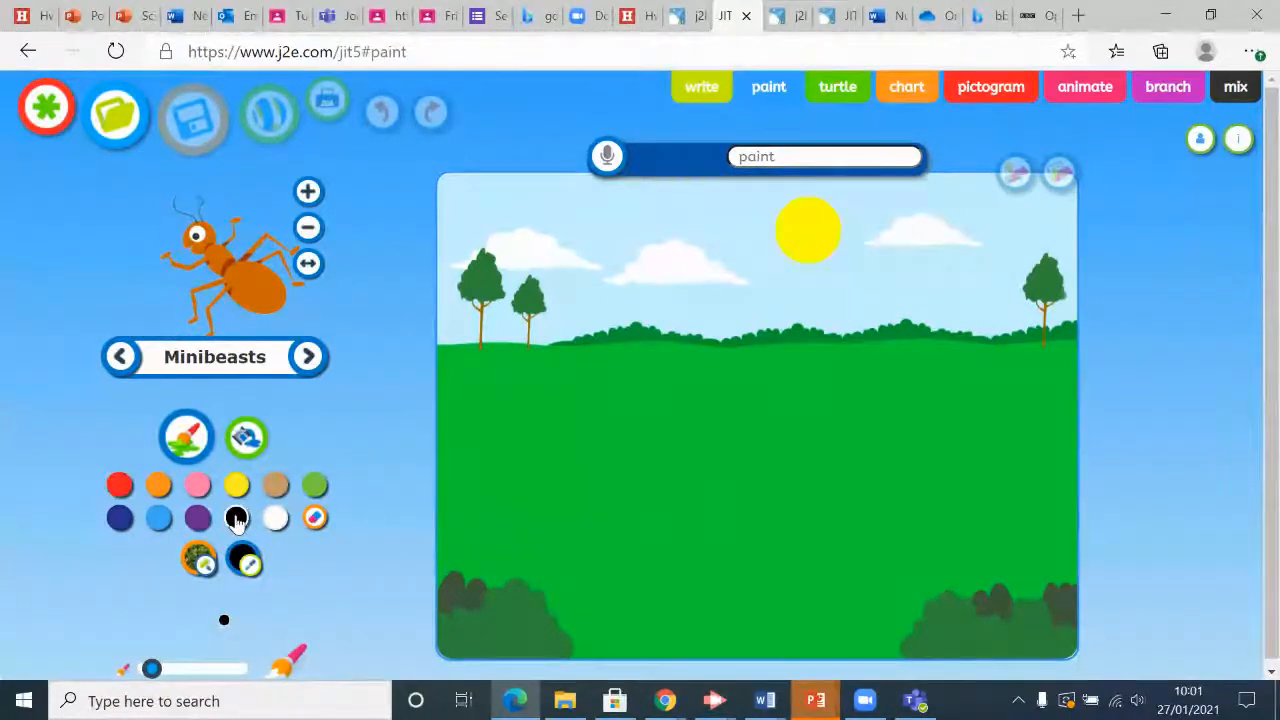
click(628, 499)
mouse_move(628, 499)
mouse_down()
mouse_move(628, 464)
mouse_move(649, 433)
mouse_move(734, 399)
mouse_move(810, 438)
mouse_move(821, 500)
mouse_up()
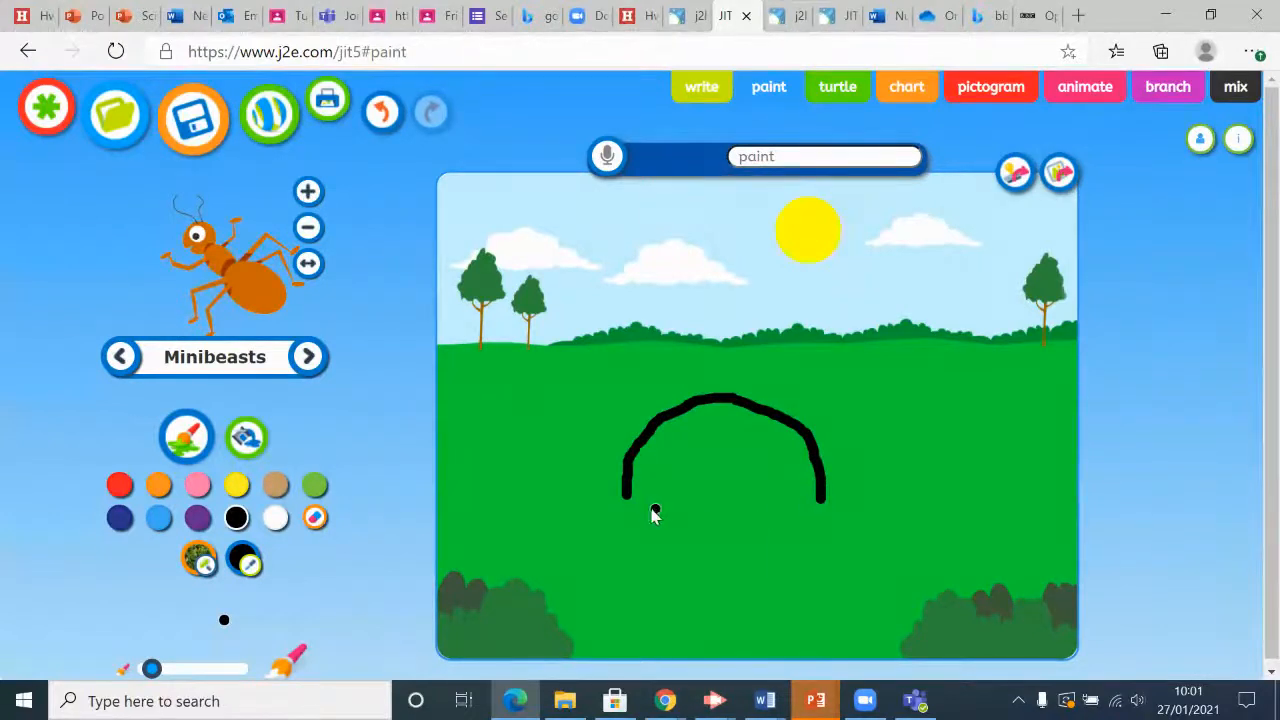
drag(630, 500, 812, 500)
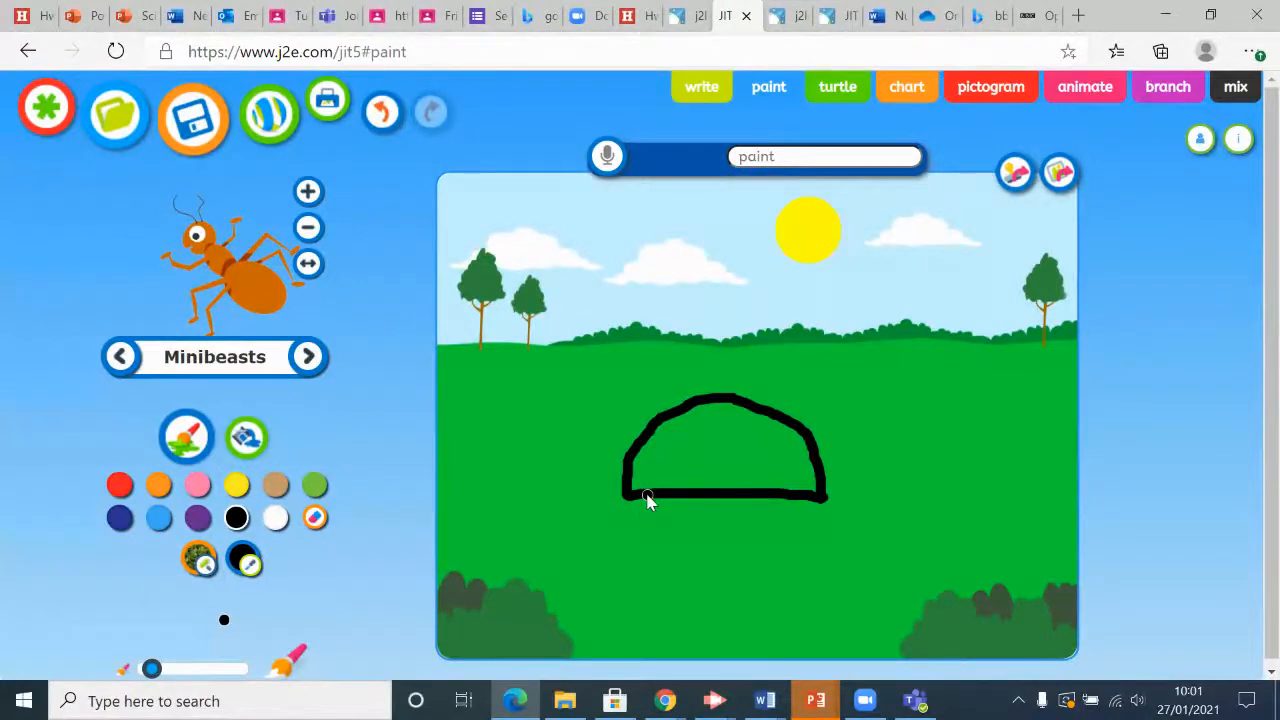
Step: Paint six short black legs with feet along the underside of the body
mouse_move(646, 498)
mouse_down()
mouse_move(646, 530)
mouse_move(630, 533)
mouse_up()
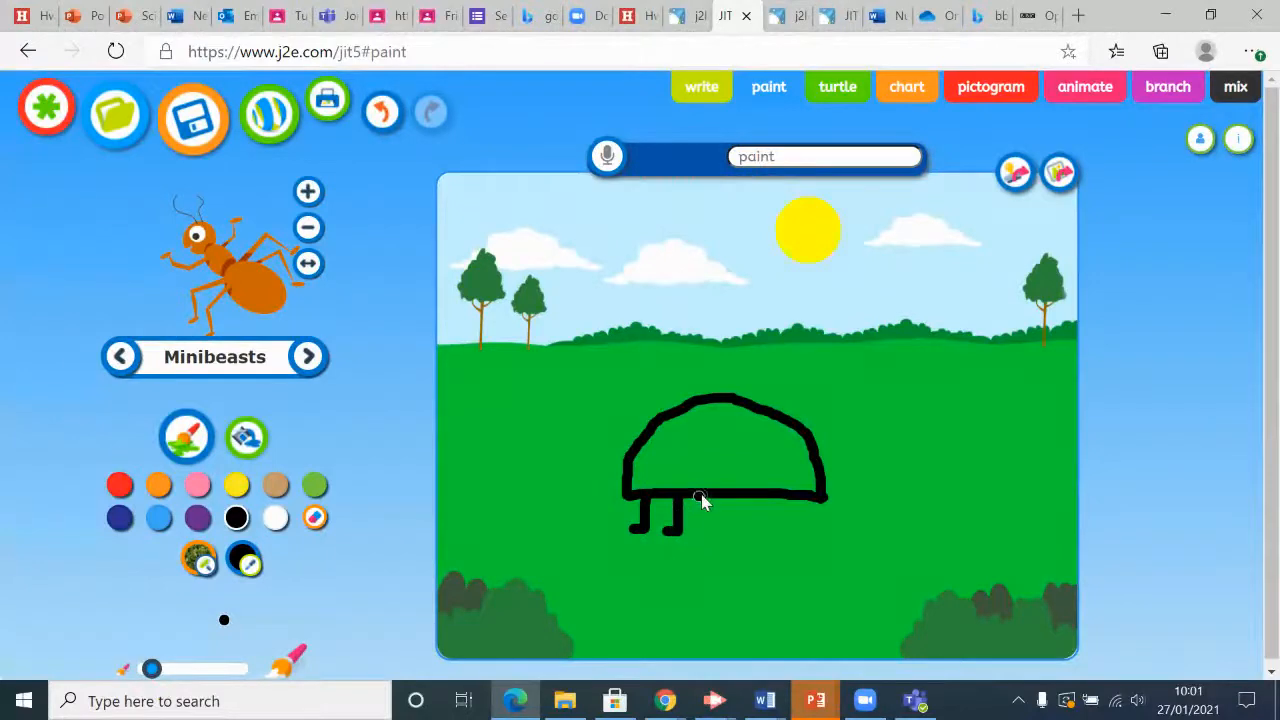
drag(704, 496, 704, 538)
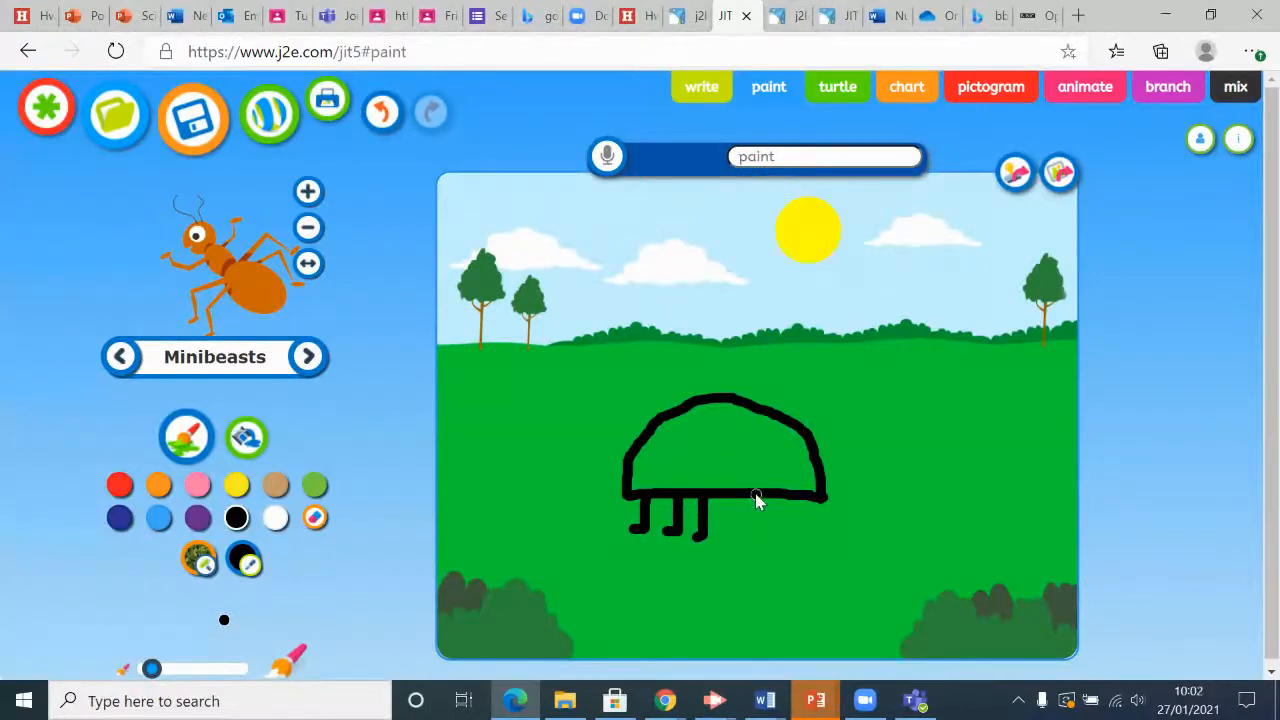
mouse_move(737, 498)
mouse_down()
mouse_move(726, 534)
mouse_move(759, 510)
mouse_move(756, 543)
mouse_move(798, 537)
mouse_up()
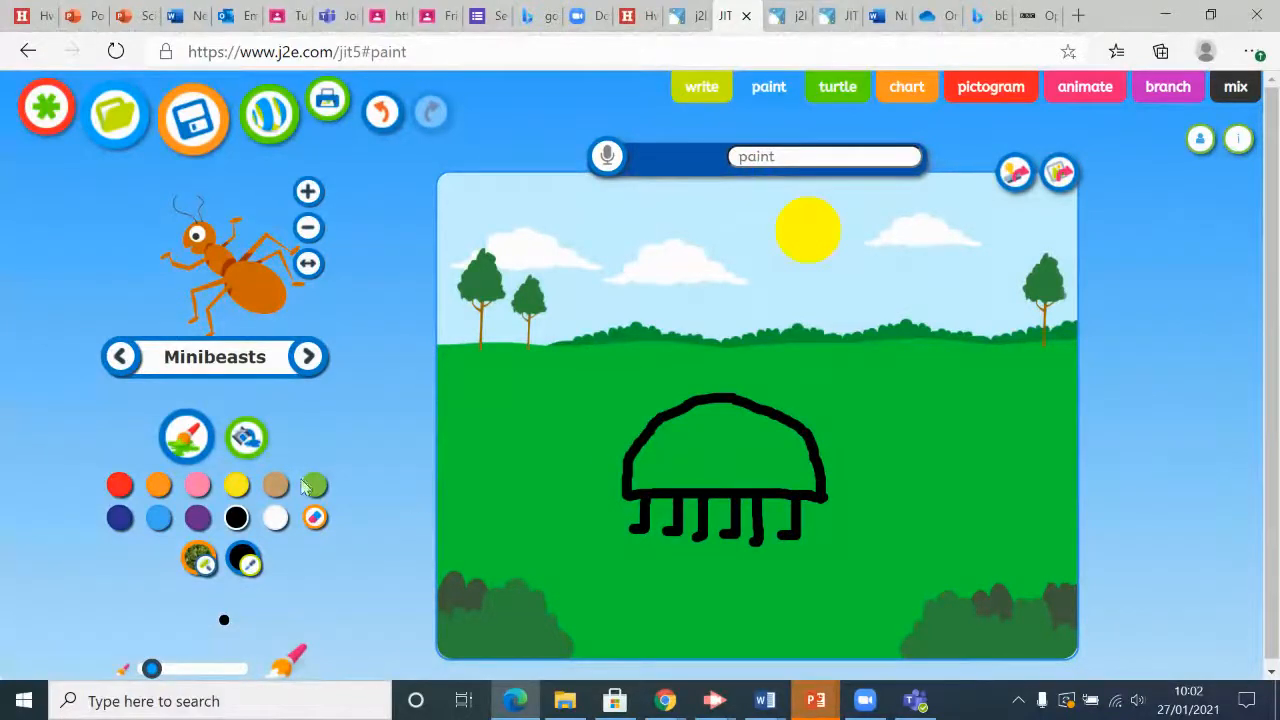
Step: Paint a curved line separating the head from the body, and add a black eye and mouth
click(245, 440)
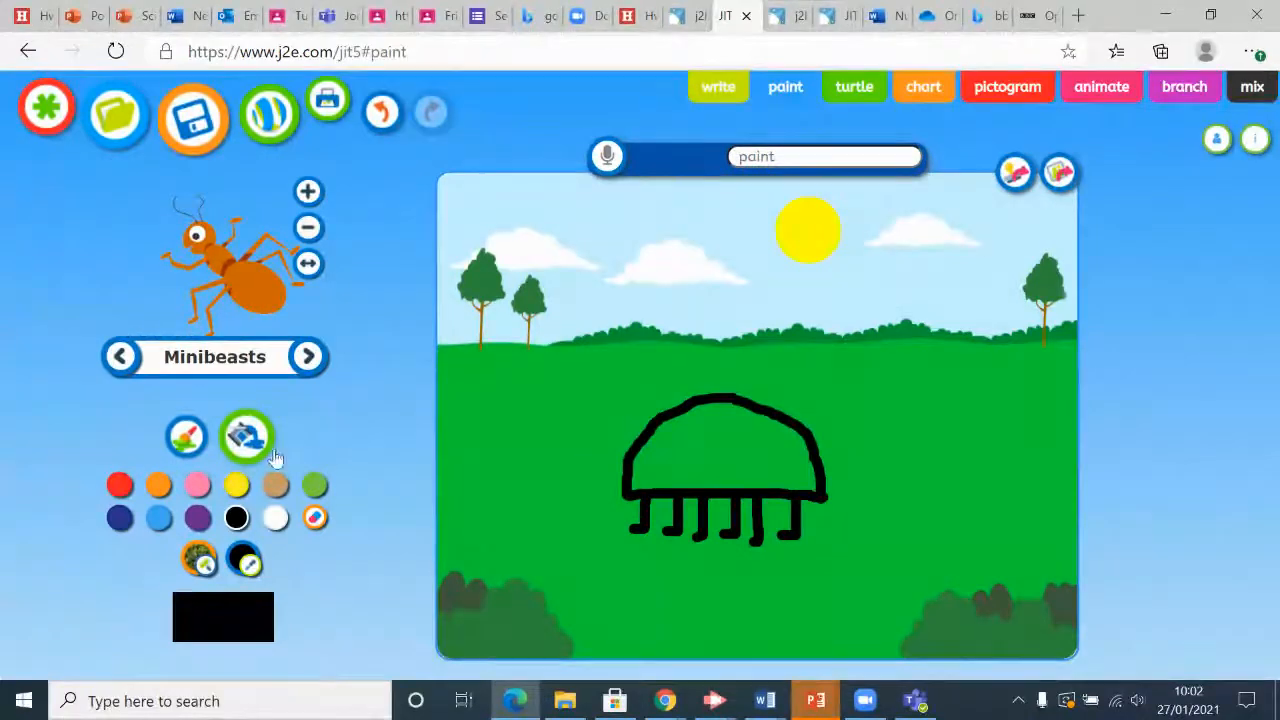
click(186, 437)
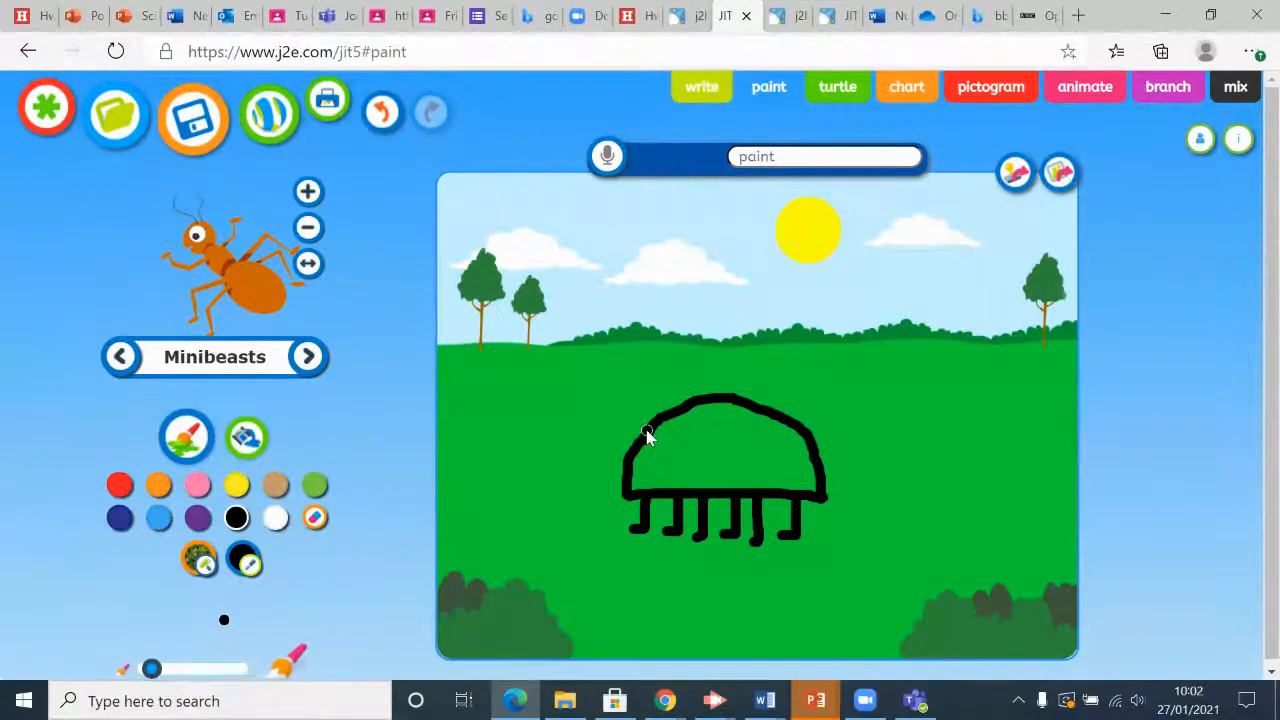
drag(650, 437, 666, 464)
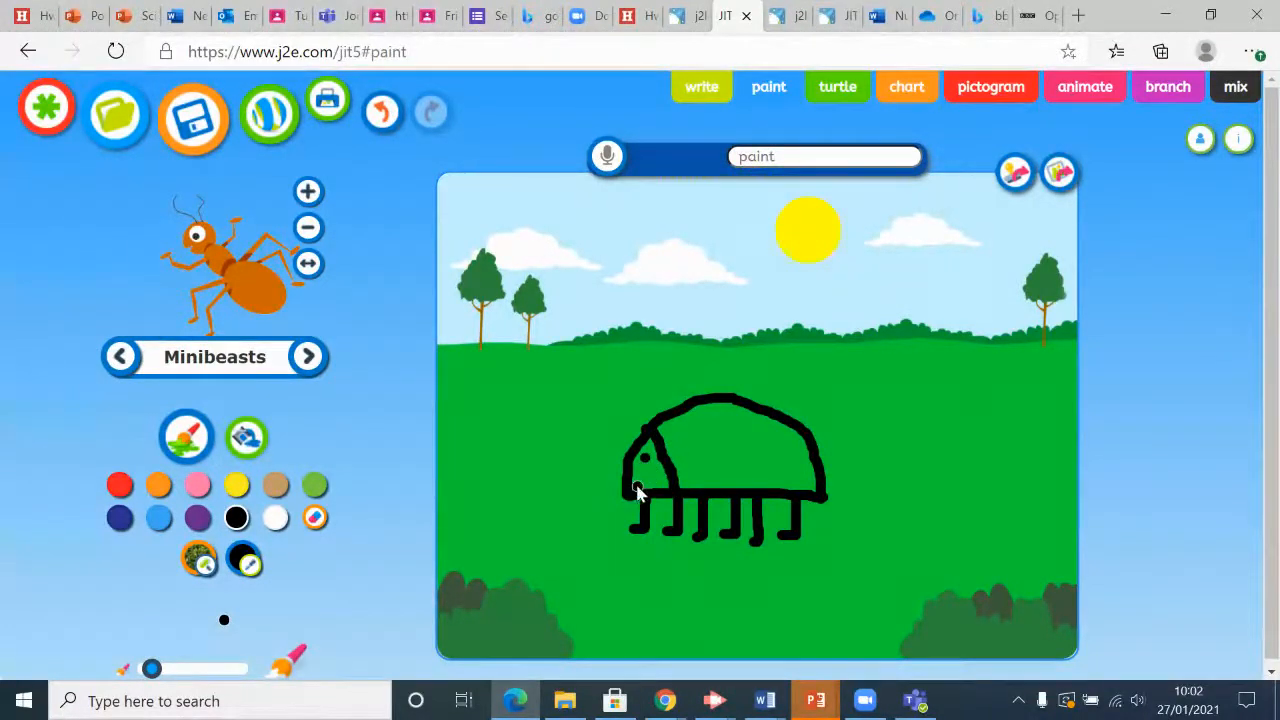
drag(643, 485, 654, 478)
Step: Fill the ladybird's body and head with red
click(120, 486)
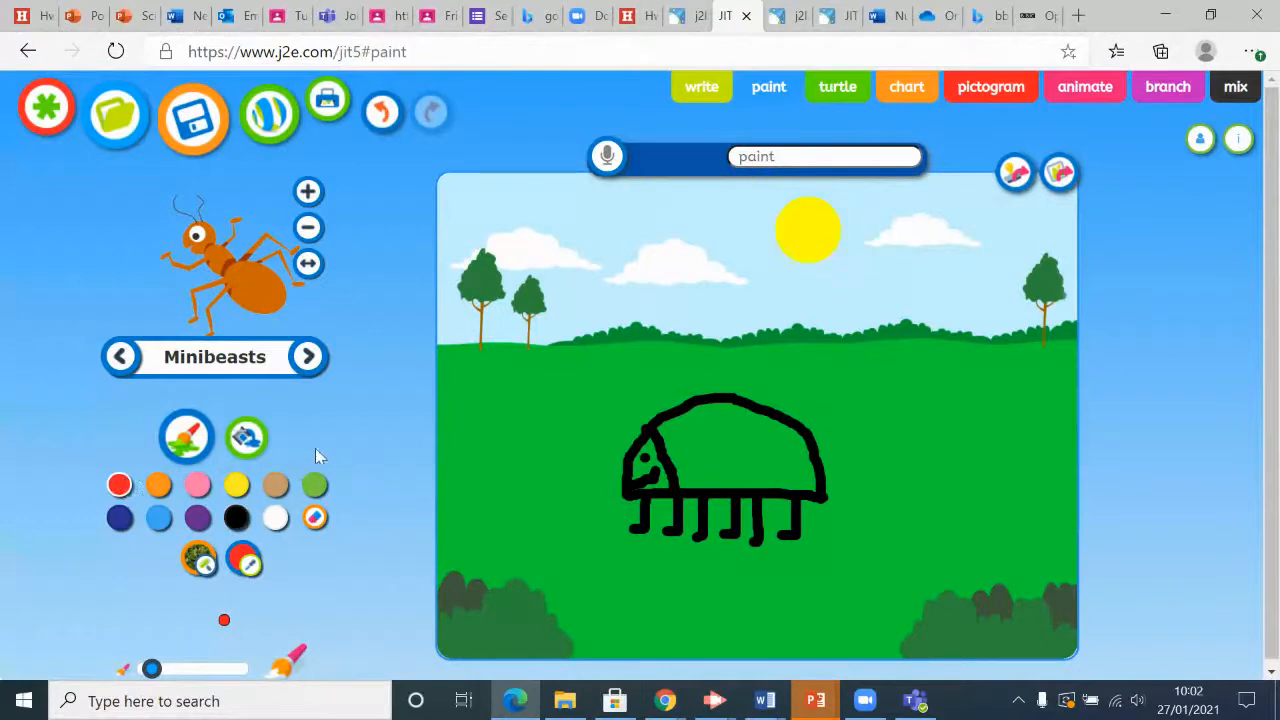
click(252, 445)
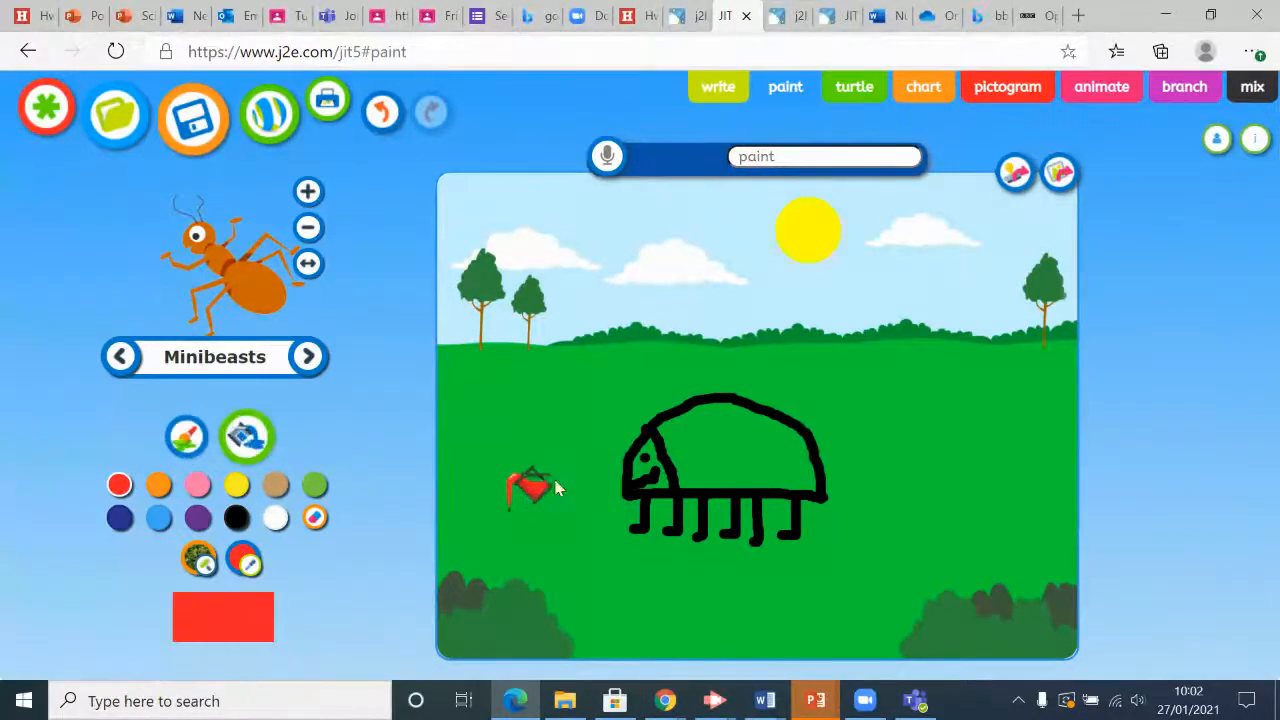
click(724, 440)
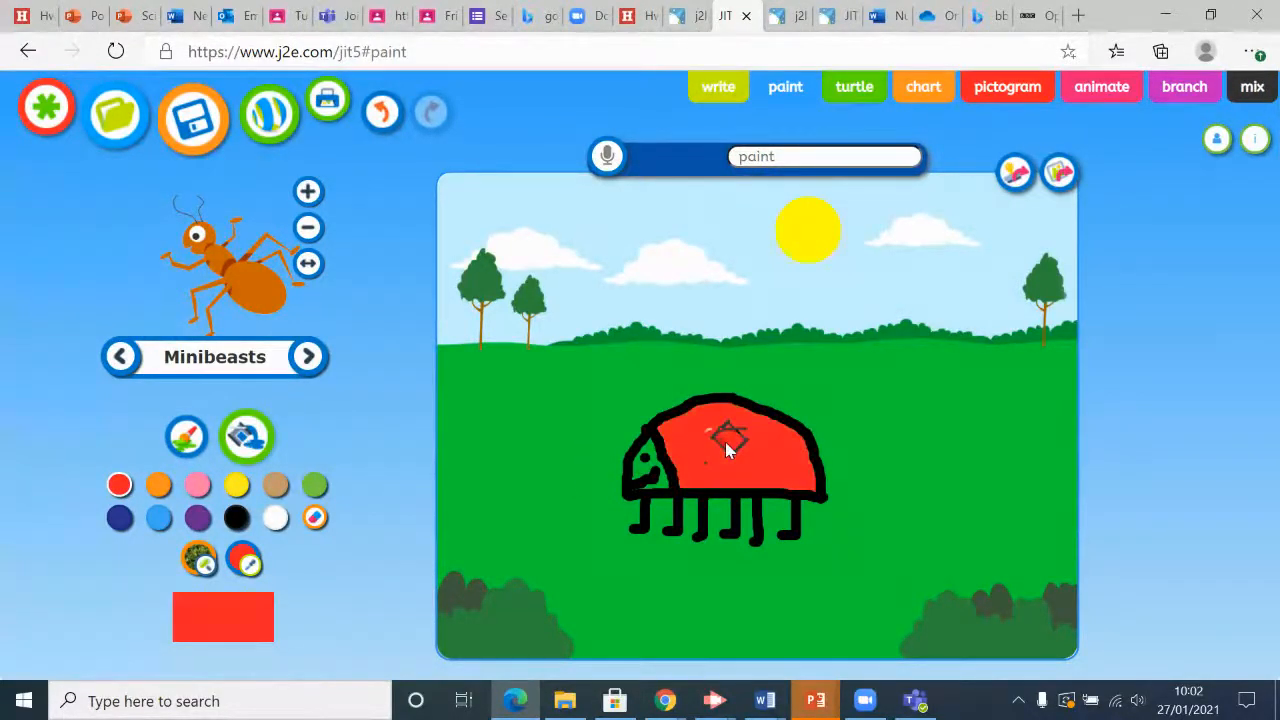
click(648, 458)
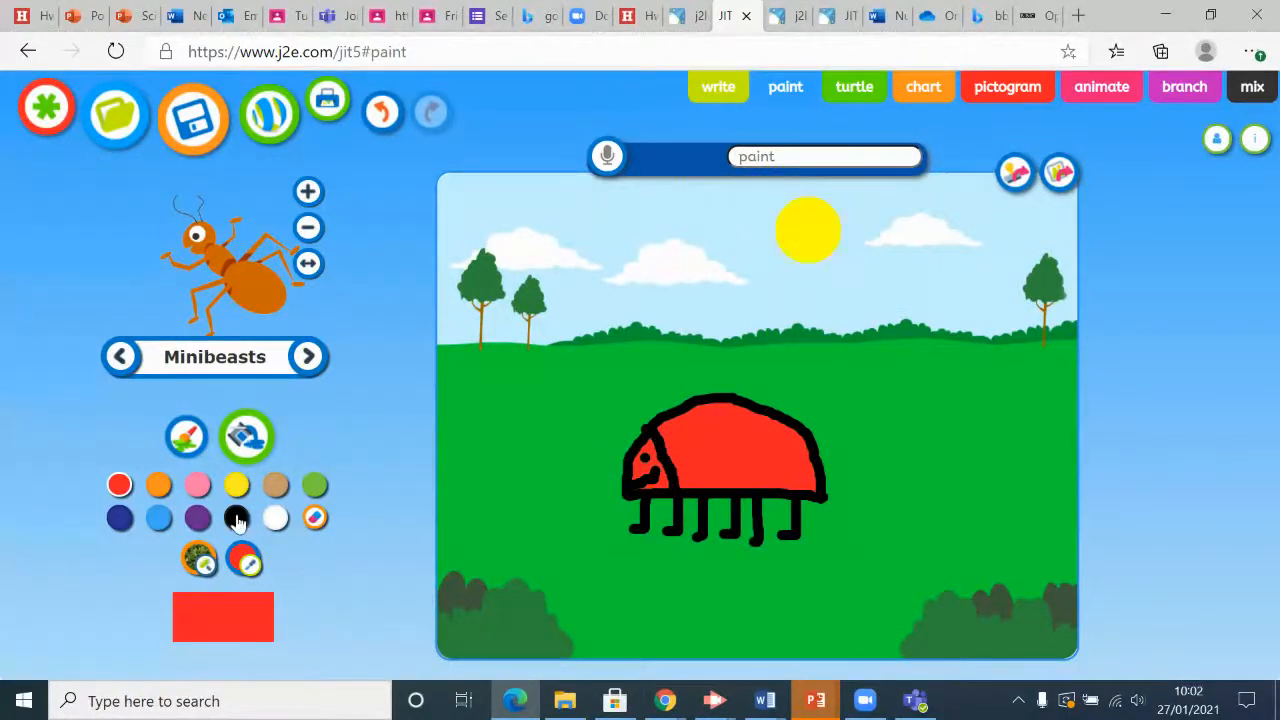
Step: Add four black spots to the ladybird's red body with a medium-sized brush
click(236, 517)
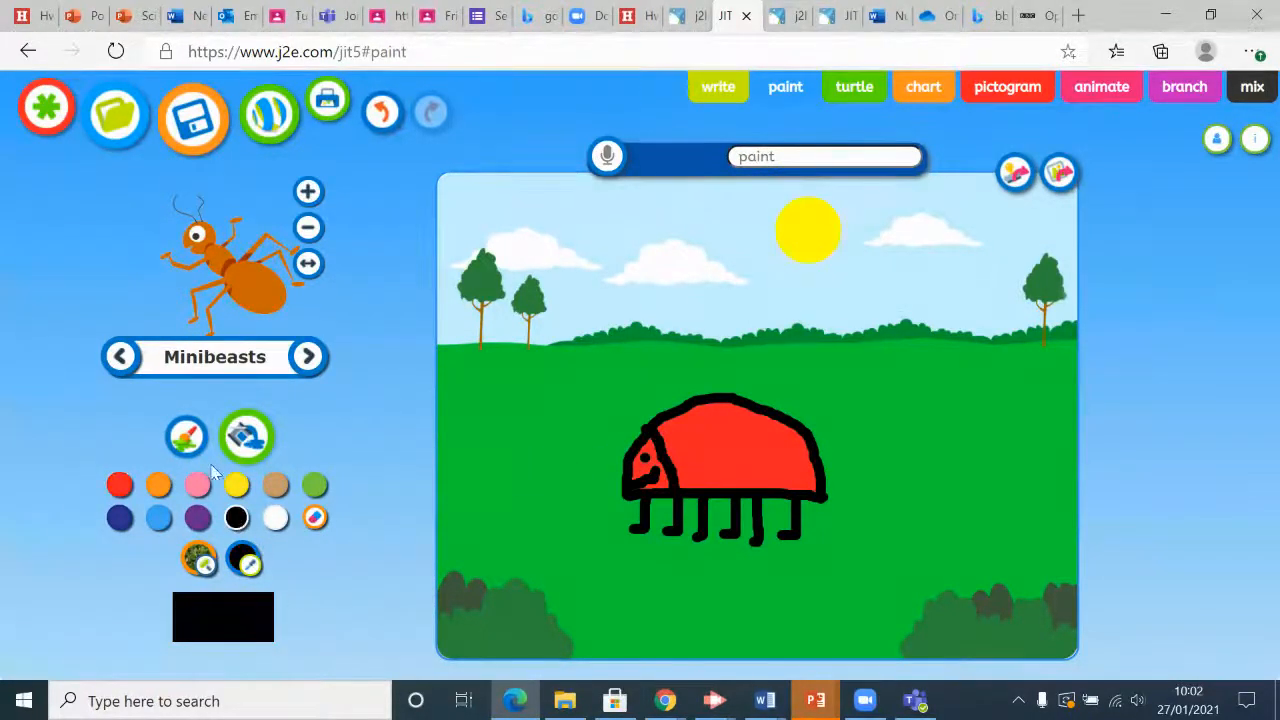
click(187, 438)
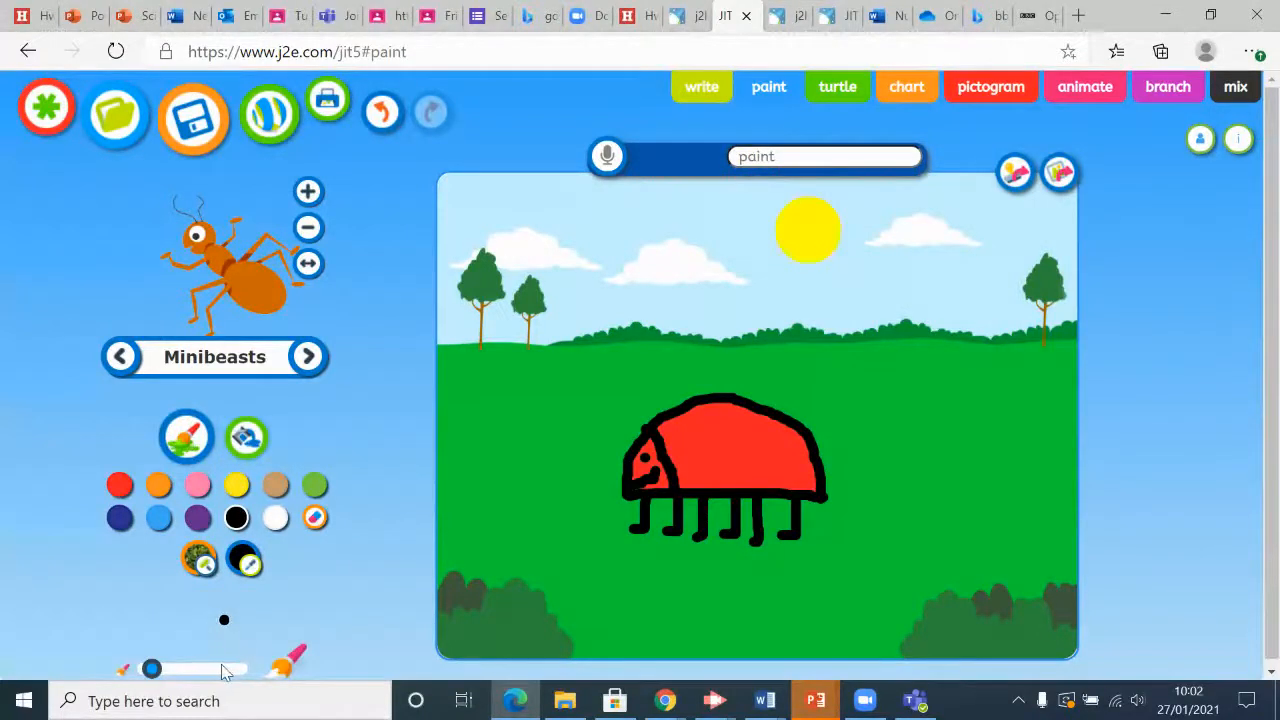
click(196, 670)
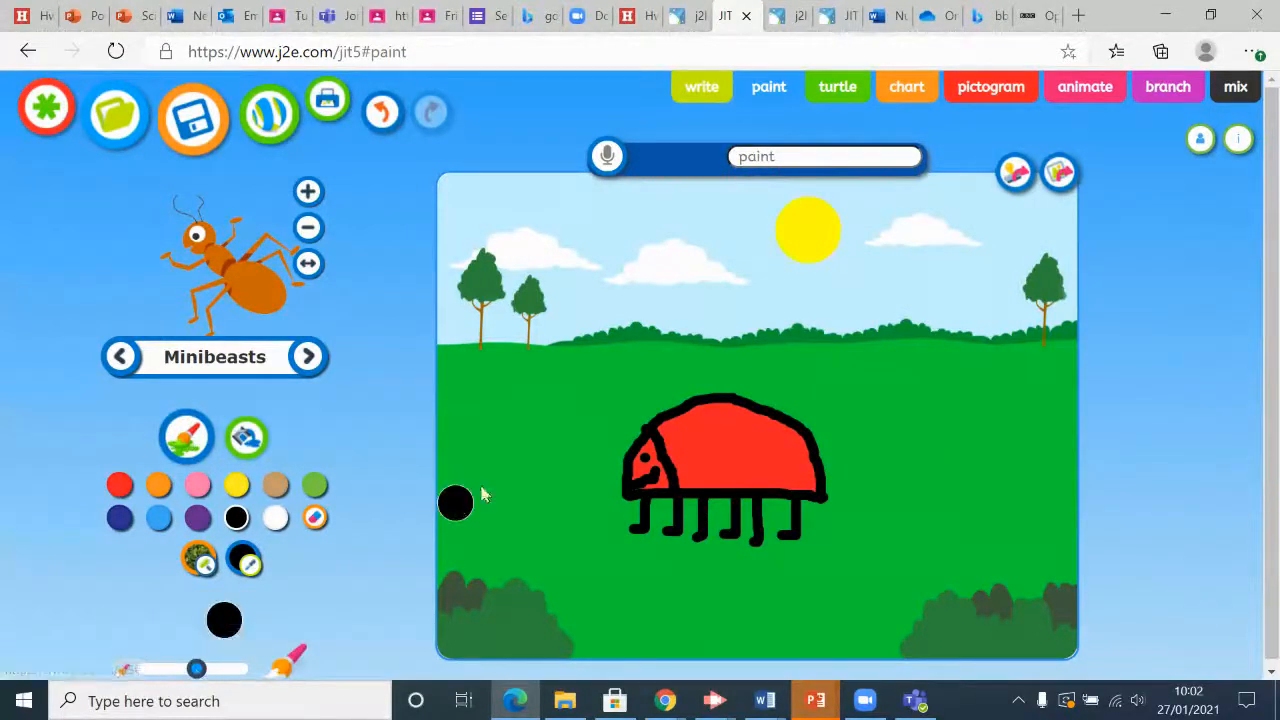
click(178, 669)
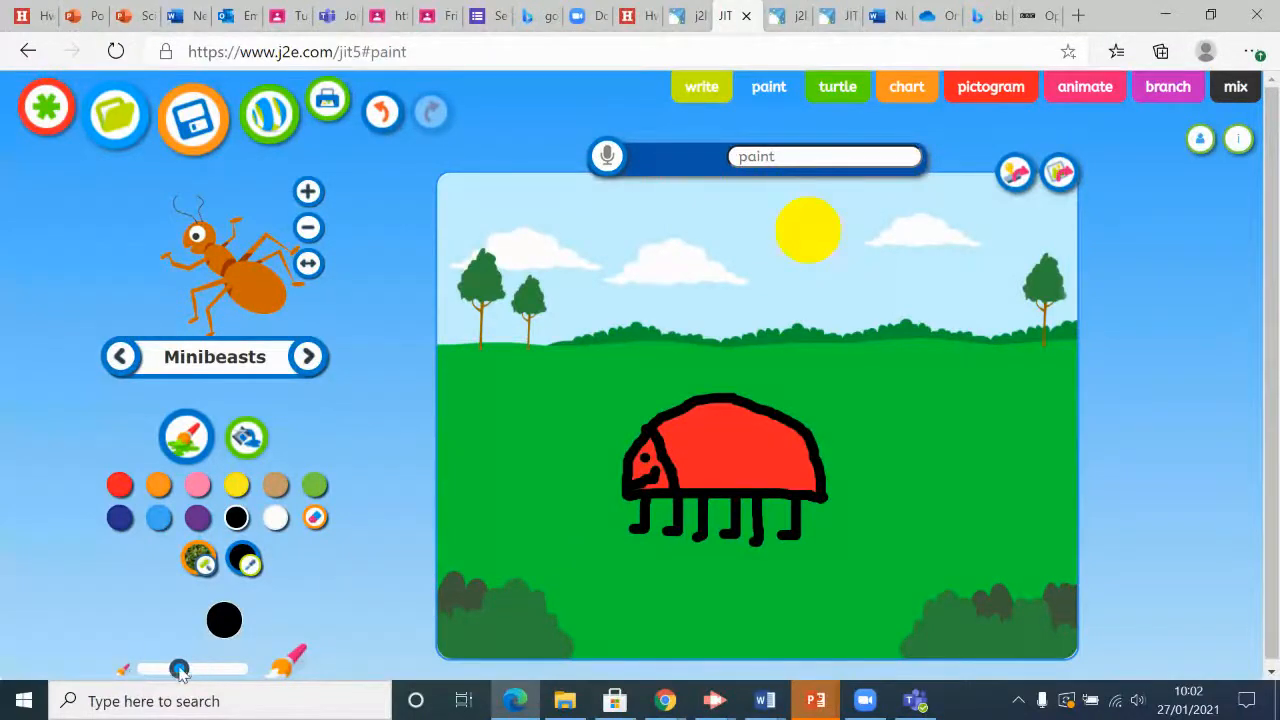
click(692, 432)
click(710, 461)
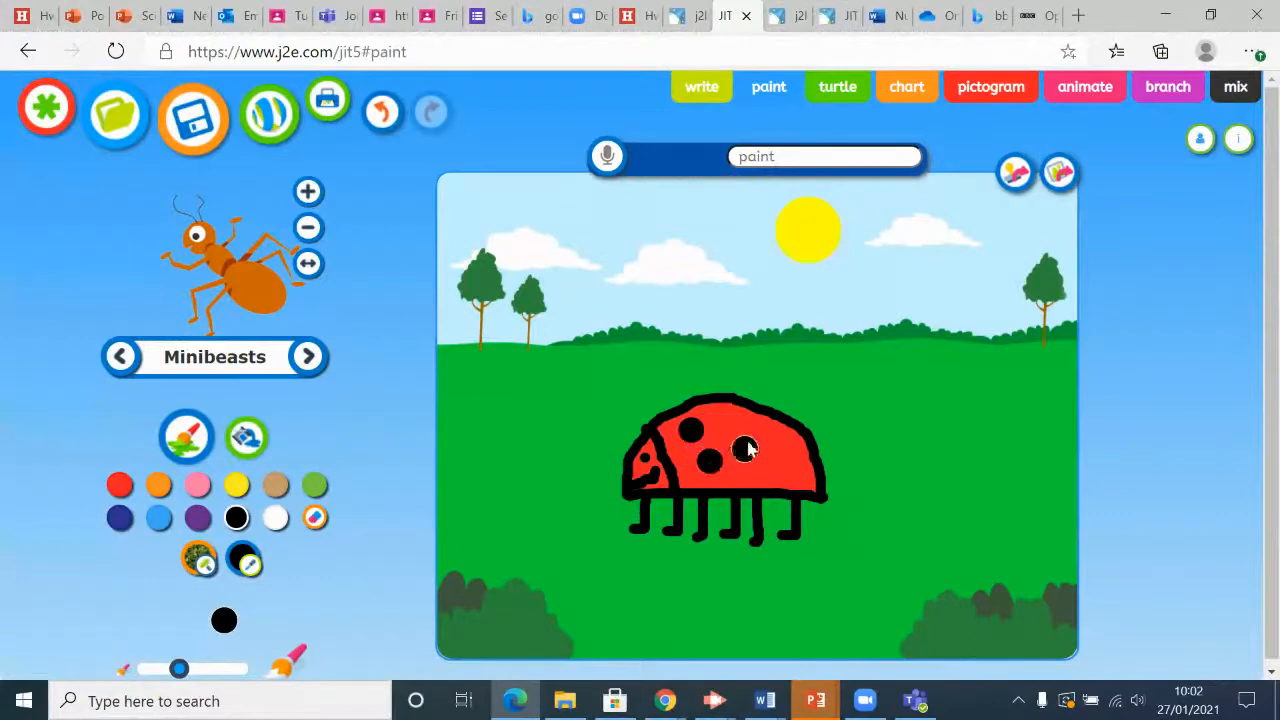
click(736, 428)
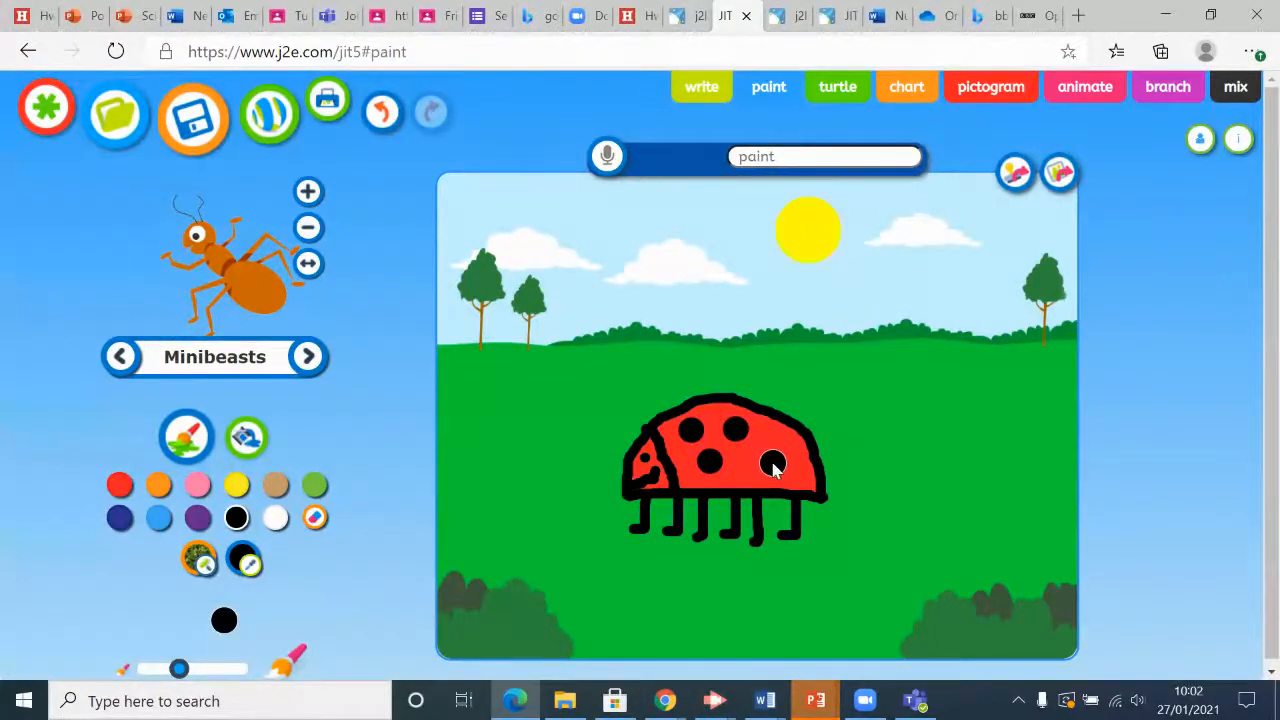
click(771, 461)
Step: Paint two black-outlined wings with inner vein lines on the ladybird's back, using a small brush
click(152, 669)
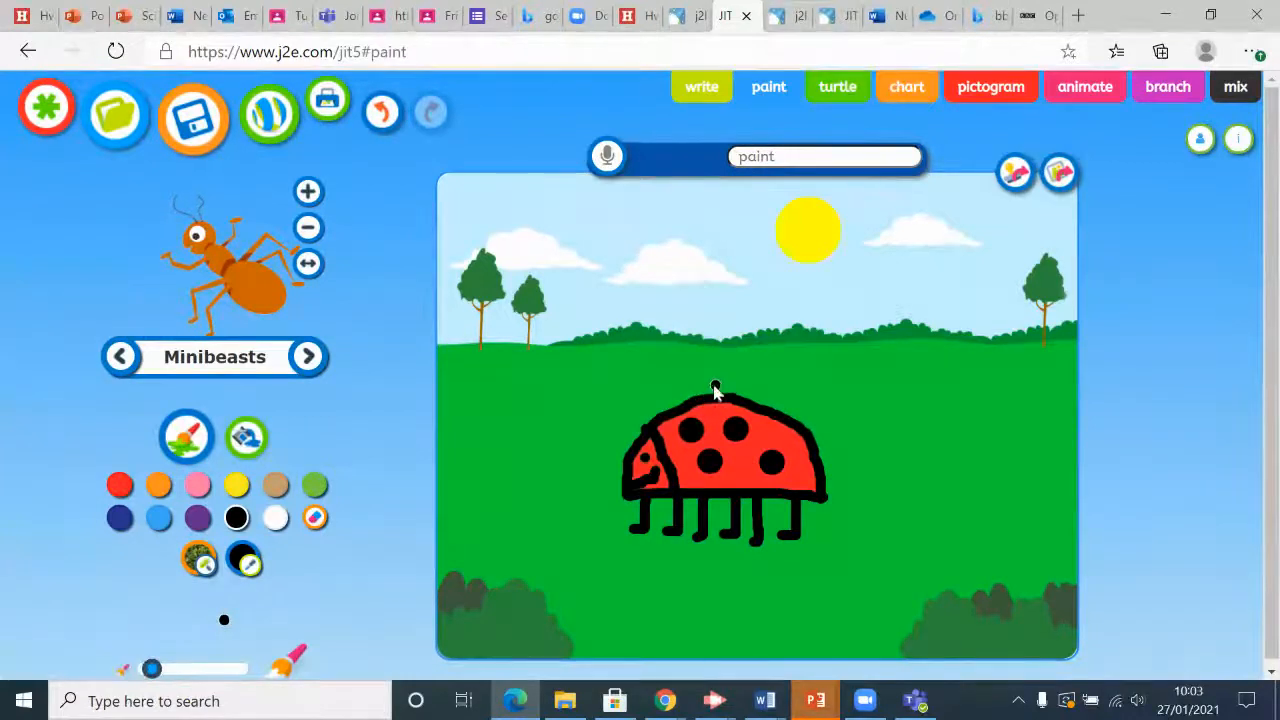
mouse_move(706, 398)
mouse_down()
mouse_move(701, 355)
mouse_move(753, 298)
mouse_move(758, 351)
mouse_move(721, 394)
mouse_move(795, 338)
mouse_move(839, 326)
mouse_move(814, 379)
mouse_move(738, 398)
mouse_up()
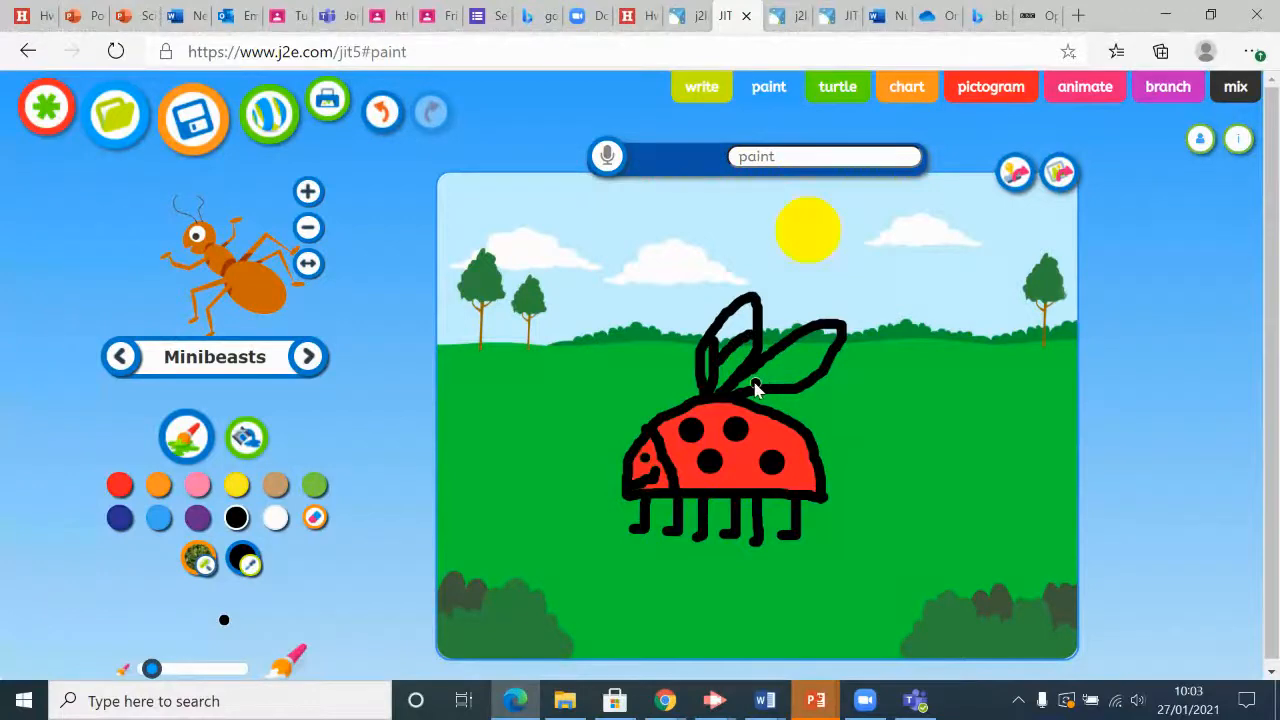
drag(750, 390, 795, 362)
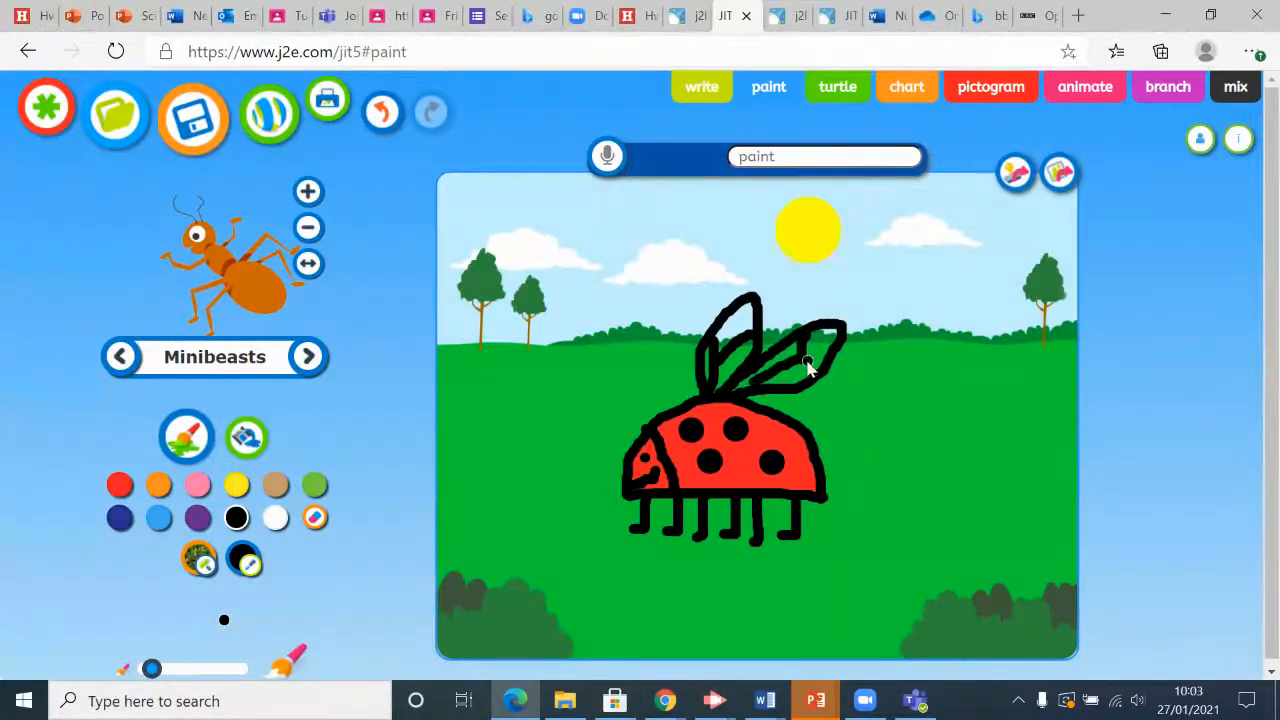
drag(800, 360, 826, 363)
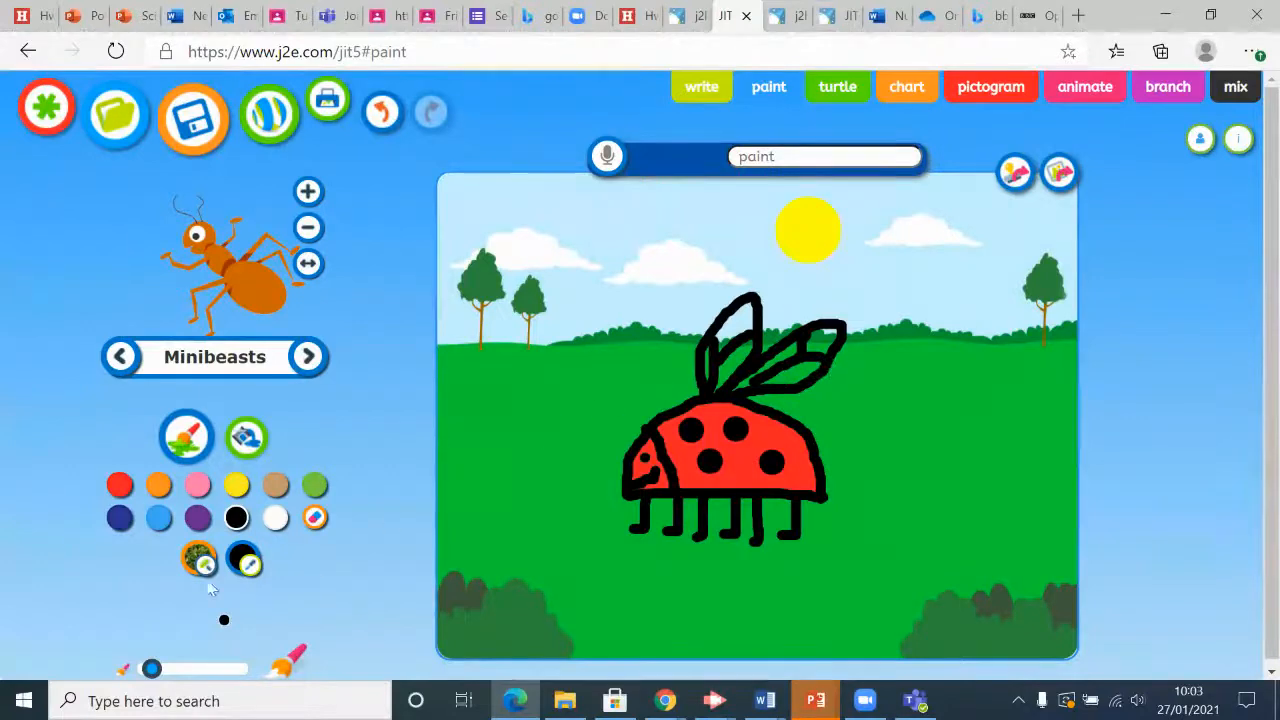
Step: Fill the sections of the ladybird's left wing with the speckled grey texture, undoing the fill applied to the black outline
click(200, 561)
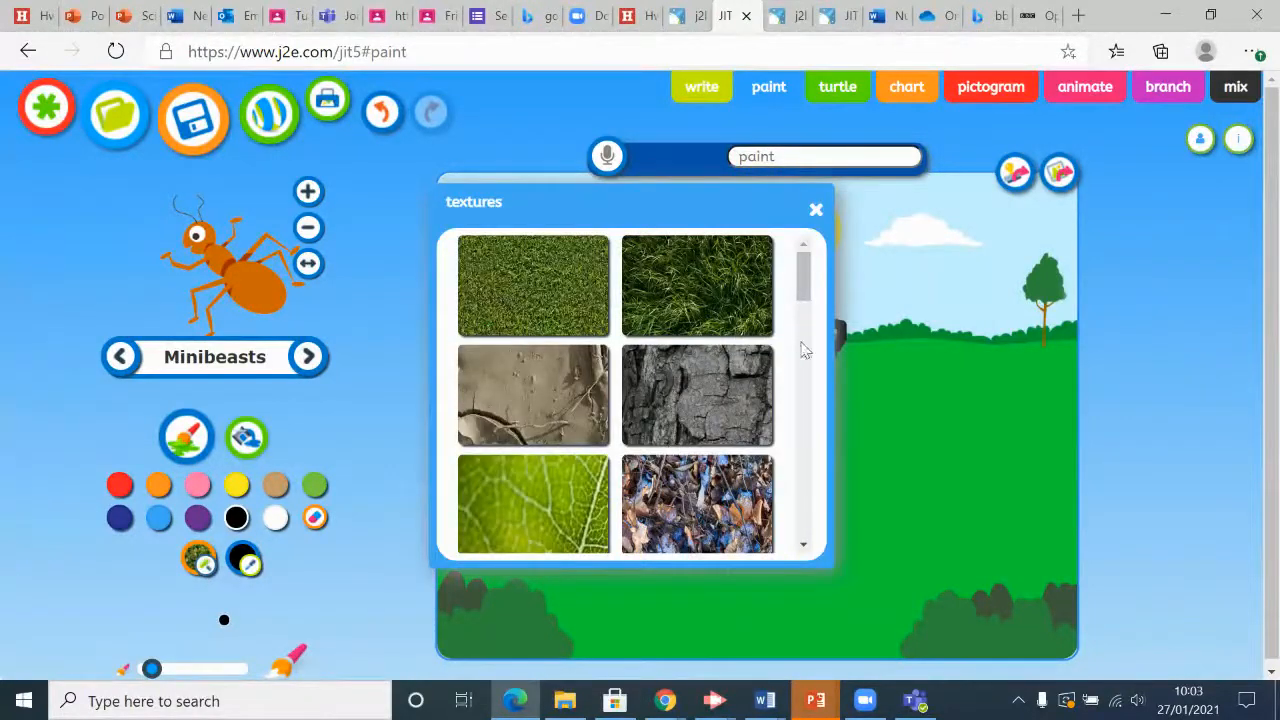
drag(810, 288, 804, 376)
click(537, 401)
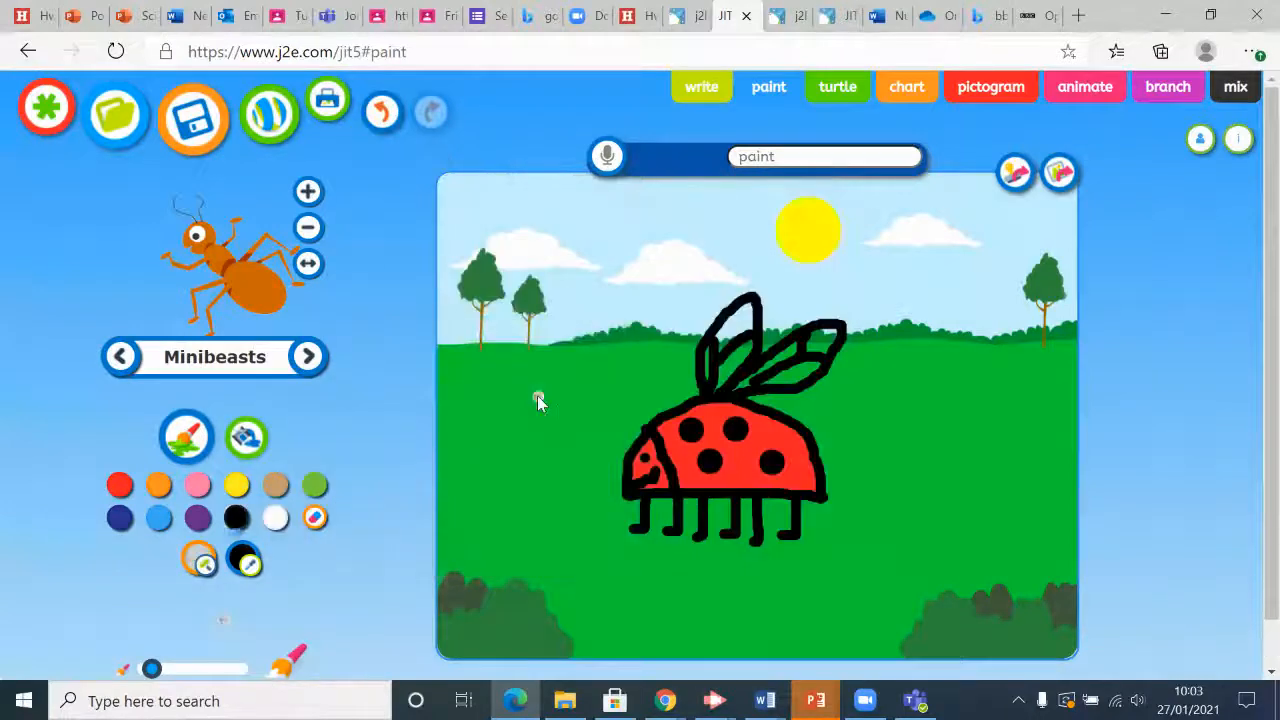
click(246, 438)
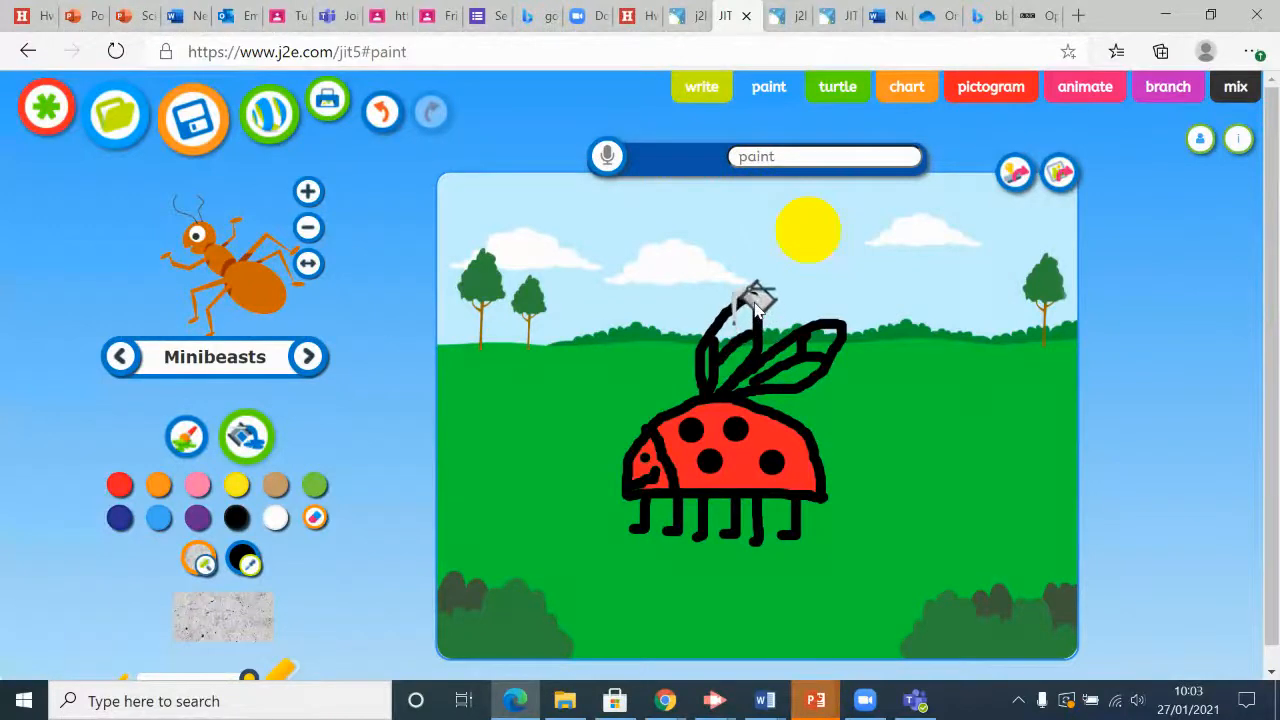
click(752, 355)
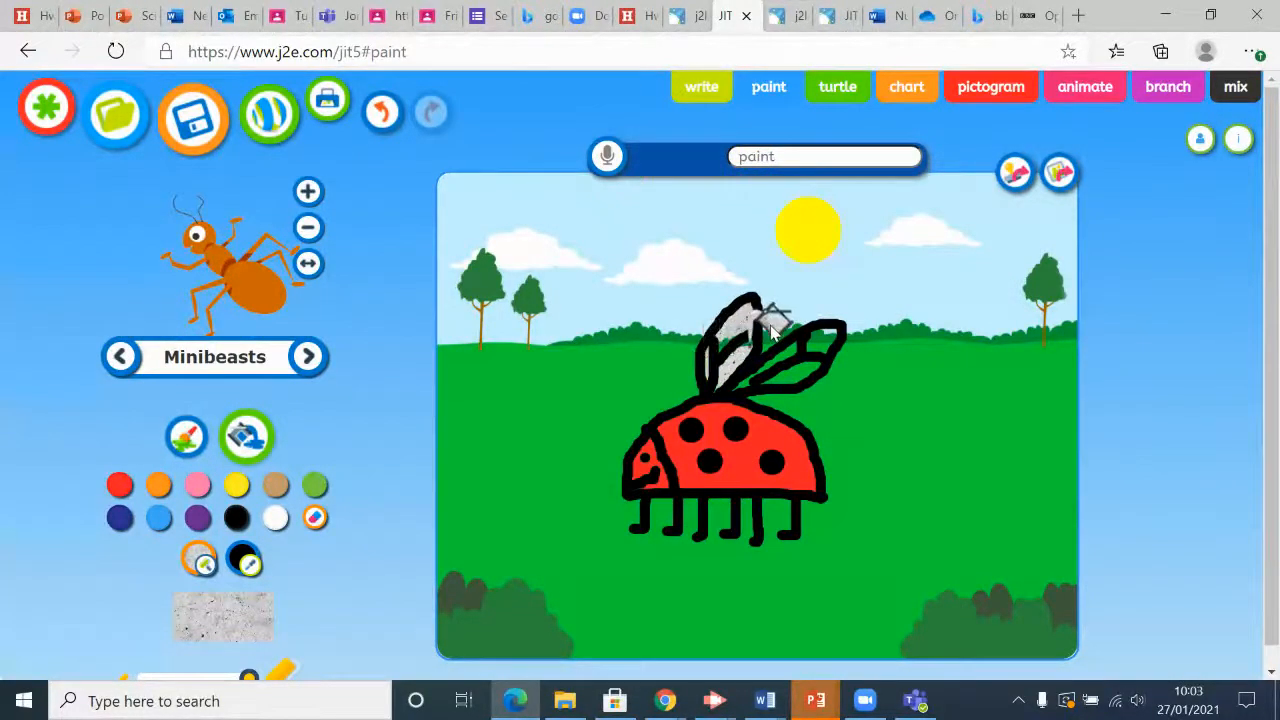
click(755, 320)
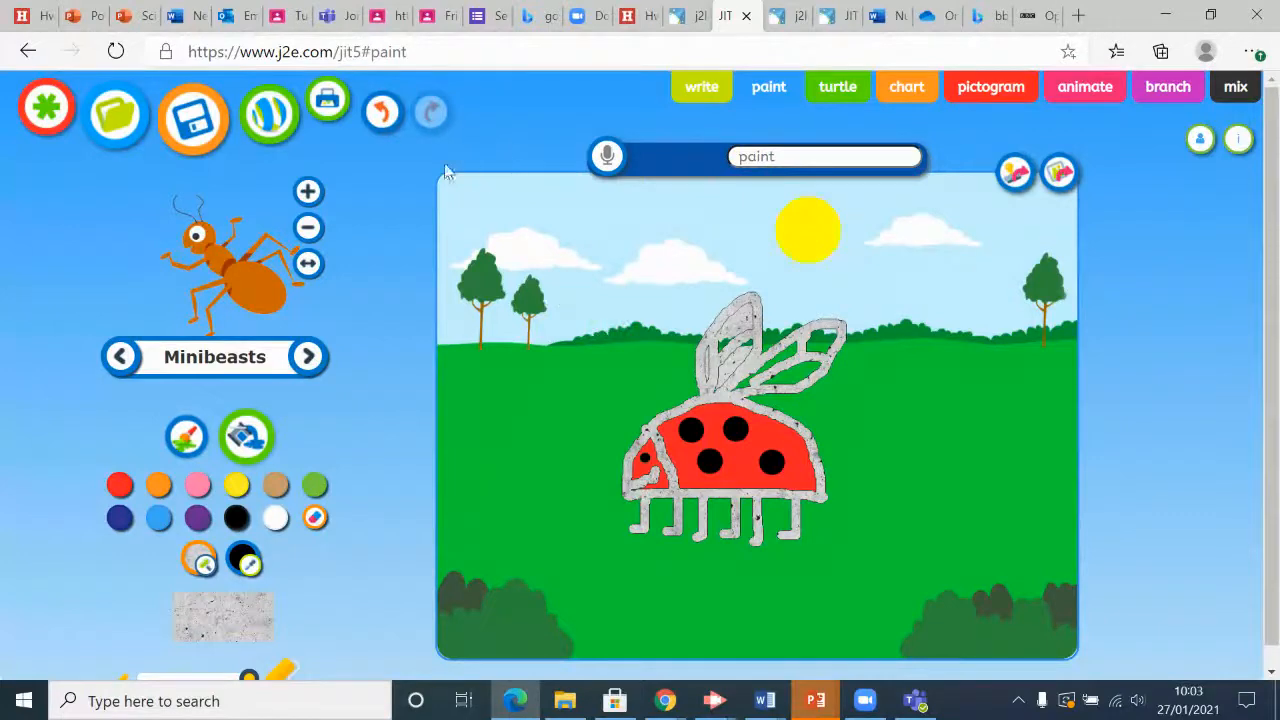
click(384, 114)
click(745, 320)
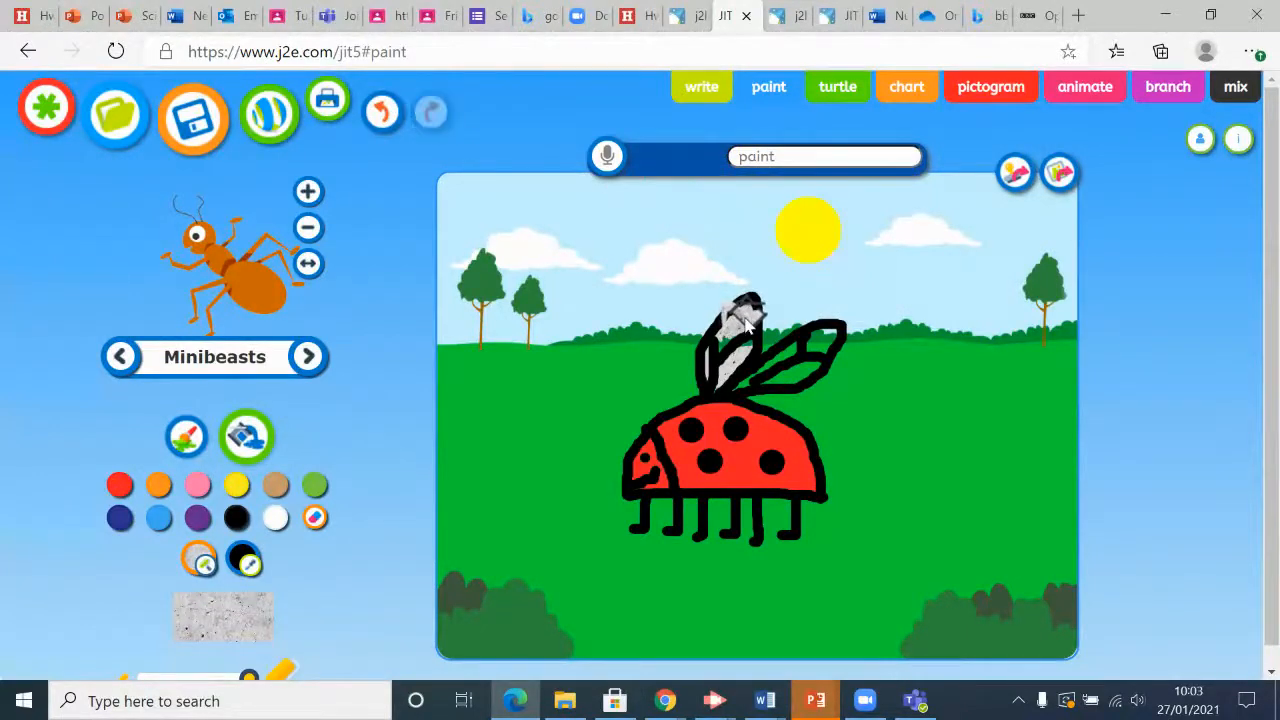
Step: Fill the sections of the ladybird's right wing with the speckled grey texture and switch back to the paintbrush
click(813, 334)
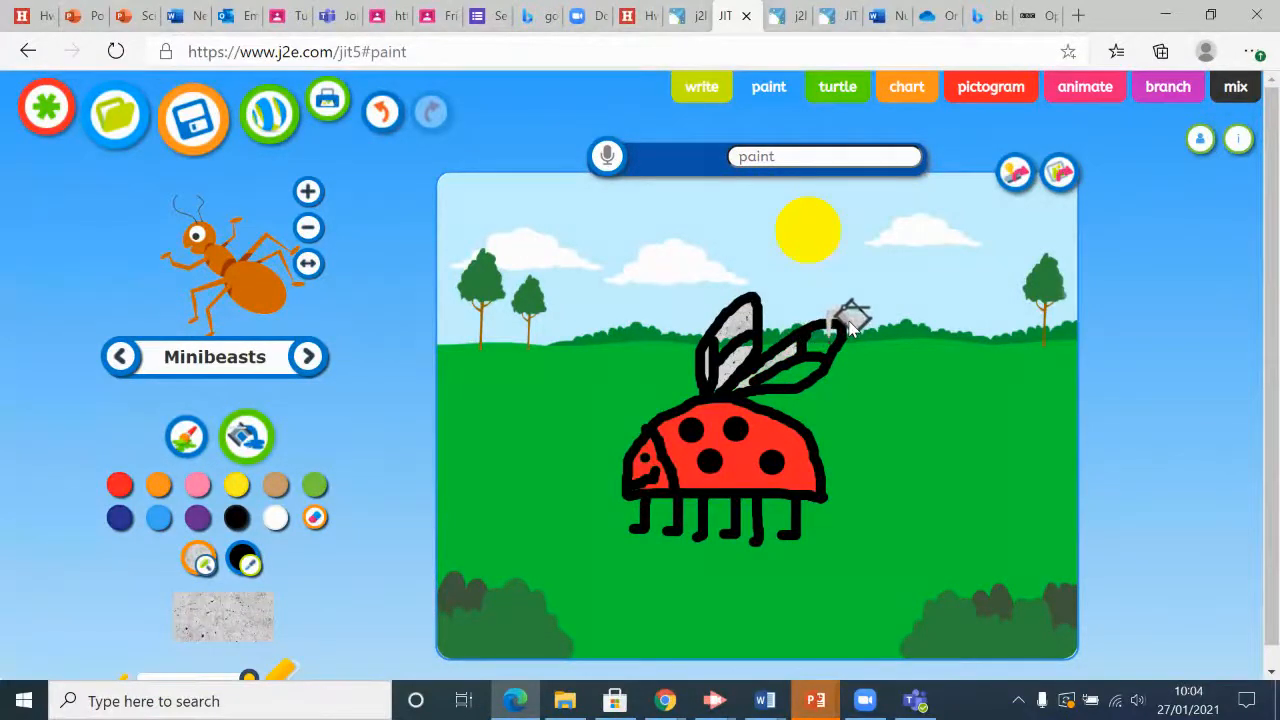
click(816, 356)
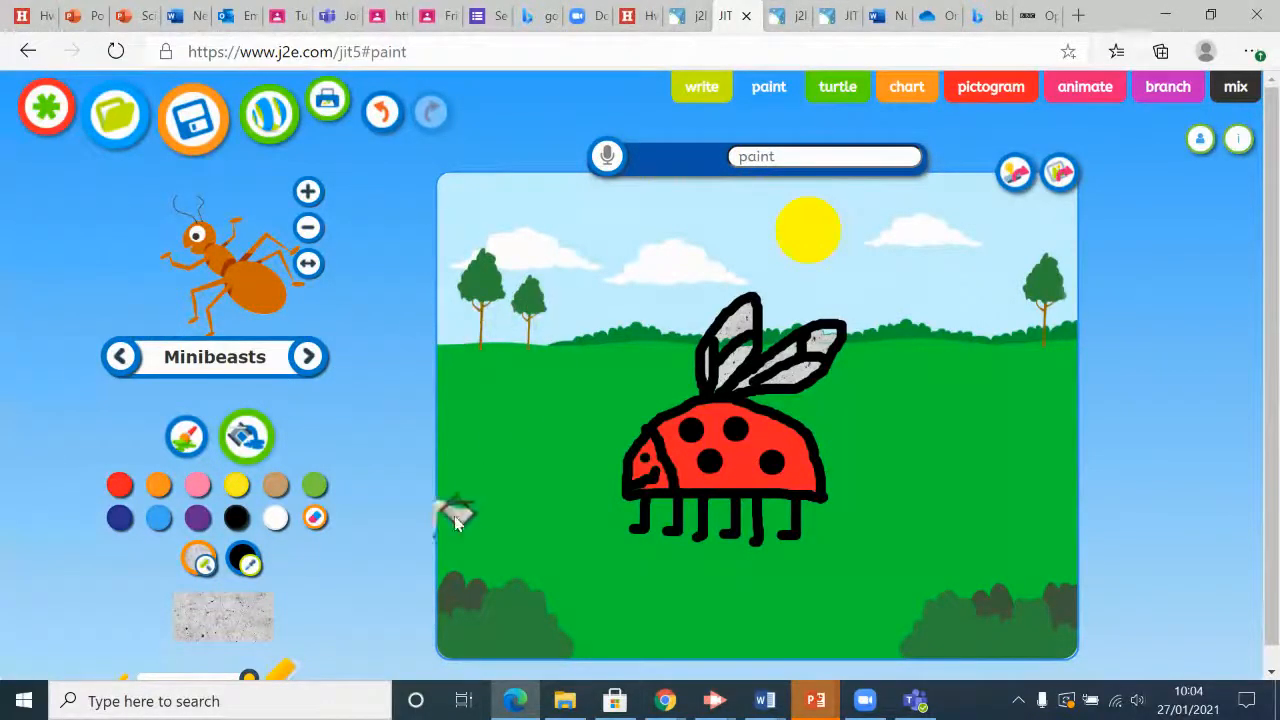
click(186, 436)
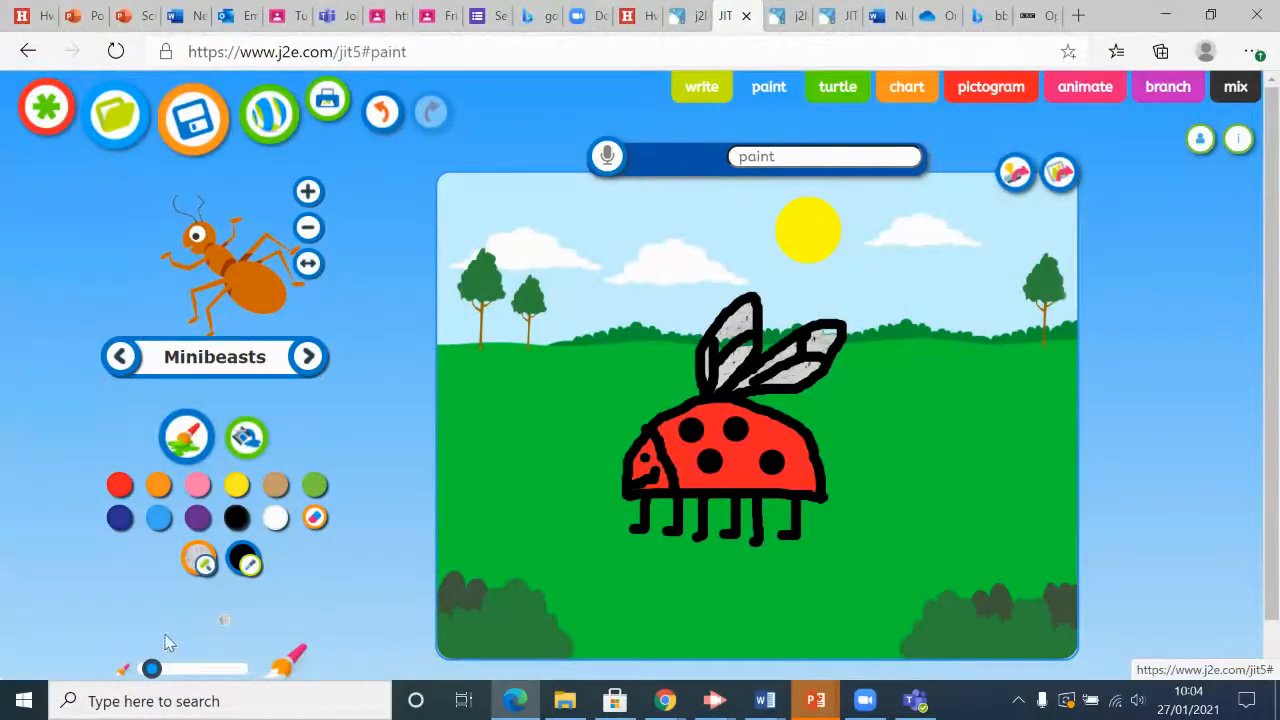
Step: Stamp a large Minibeasts bee to the right of the drawn ladybird and a smallest-size bee on the grass to its left
click(309, 358)
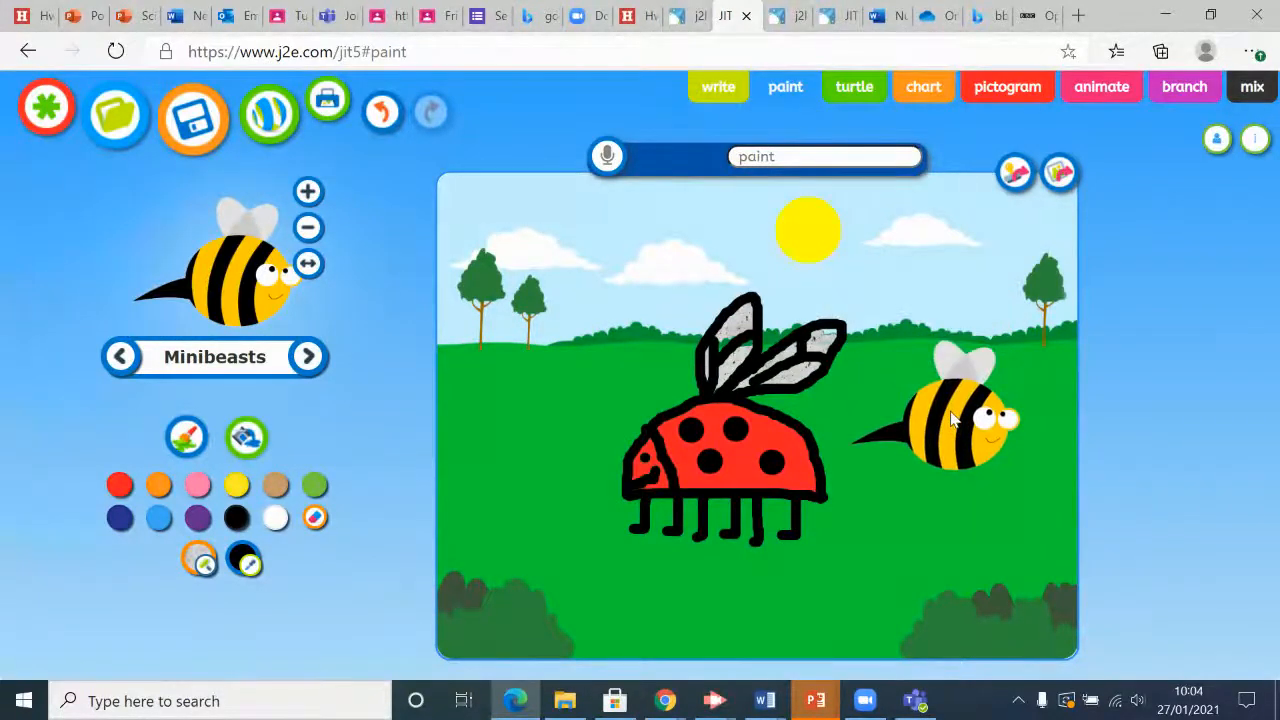
click(952, 420)
click(308, 228)
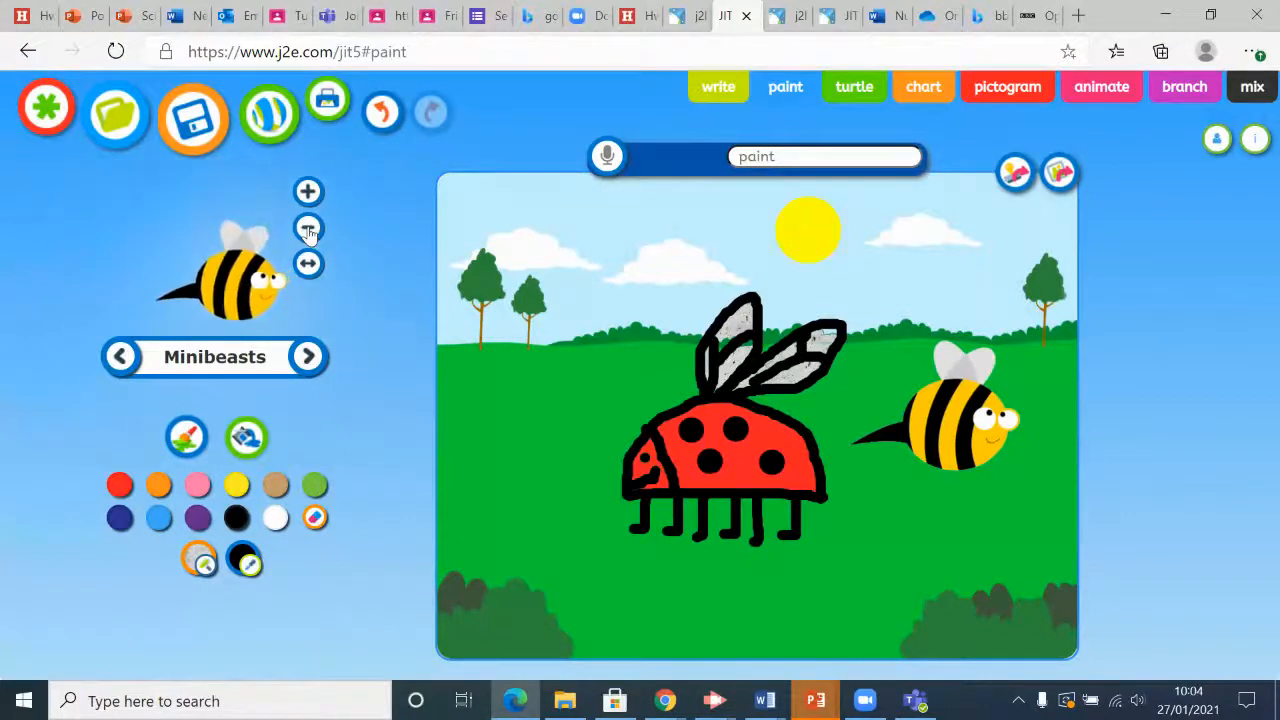
click(308, 228)
click(308, 228)
click(308, 228)
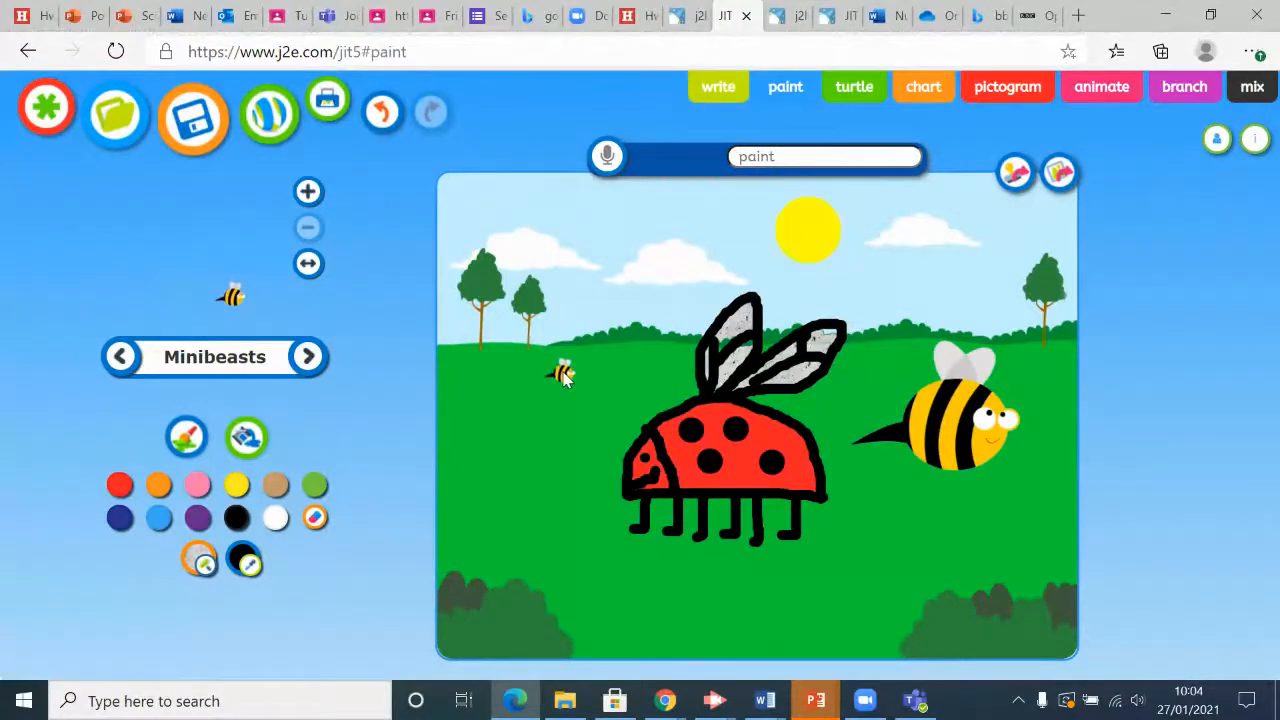
click(562, 375)
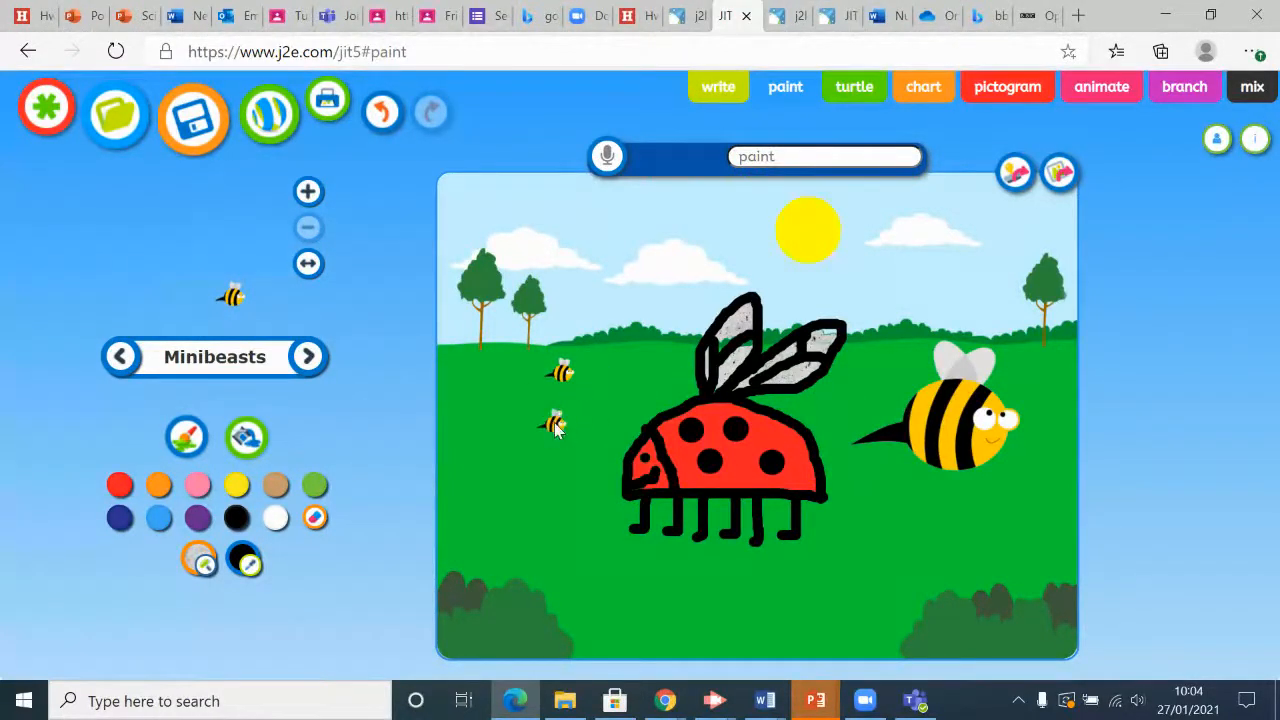
Step: Choose the orange ladybird from Minibeasts and stamp a smallest-size one and a larger one on the grass in front of the drawn ladybird's head
click(309, 360)
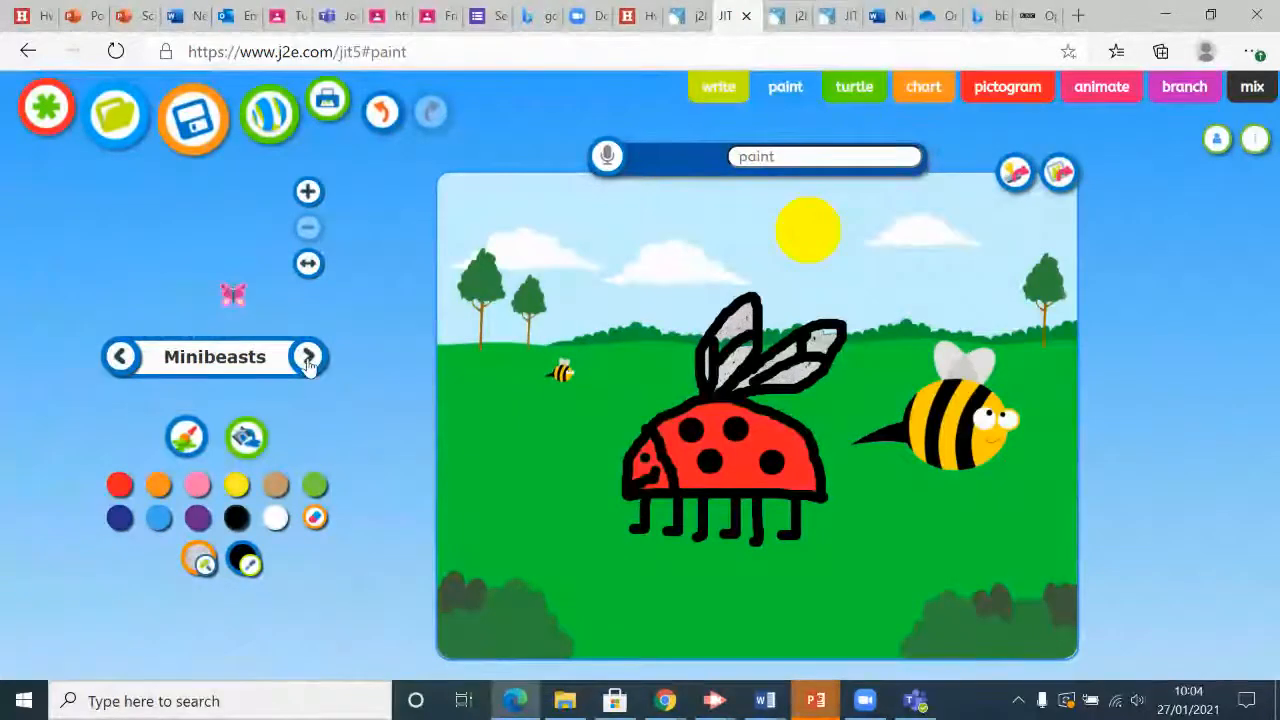
click(309, 360)
click(309, 360)
click(309, 360)
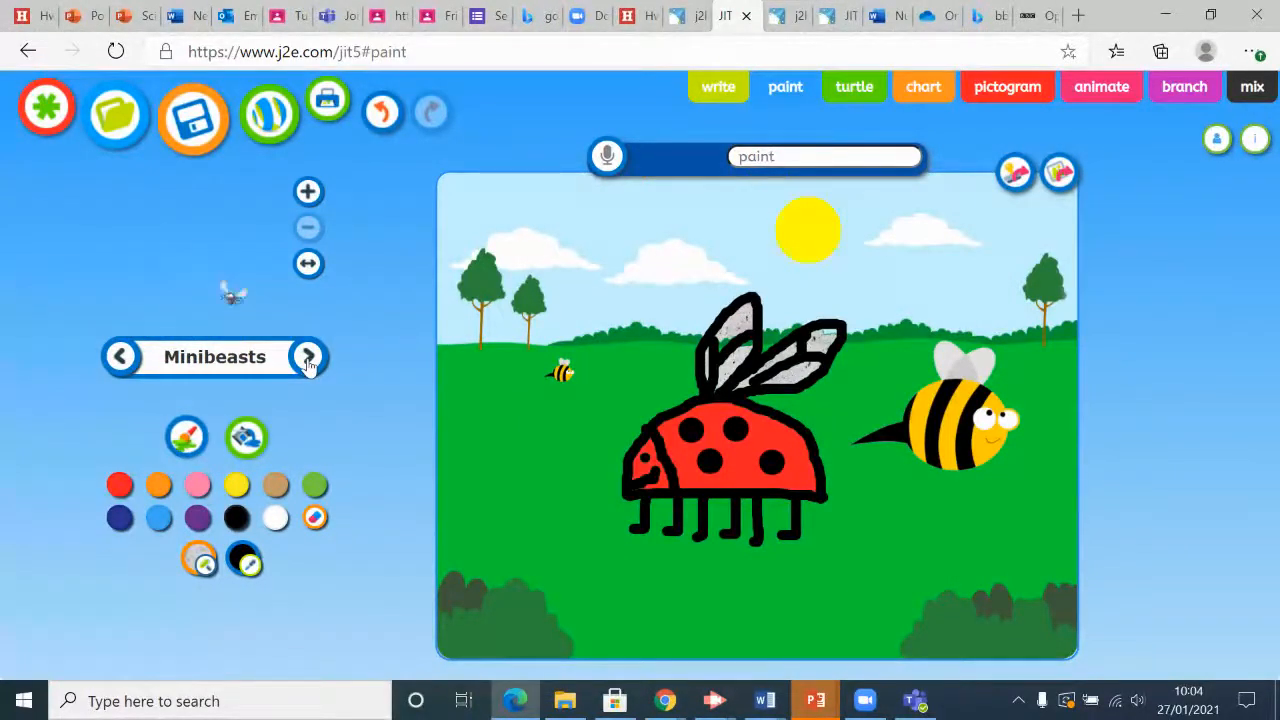
click(309, 360)
click(309, 360)
click(574, 497)
click(309, 192)
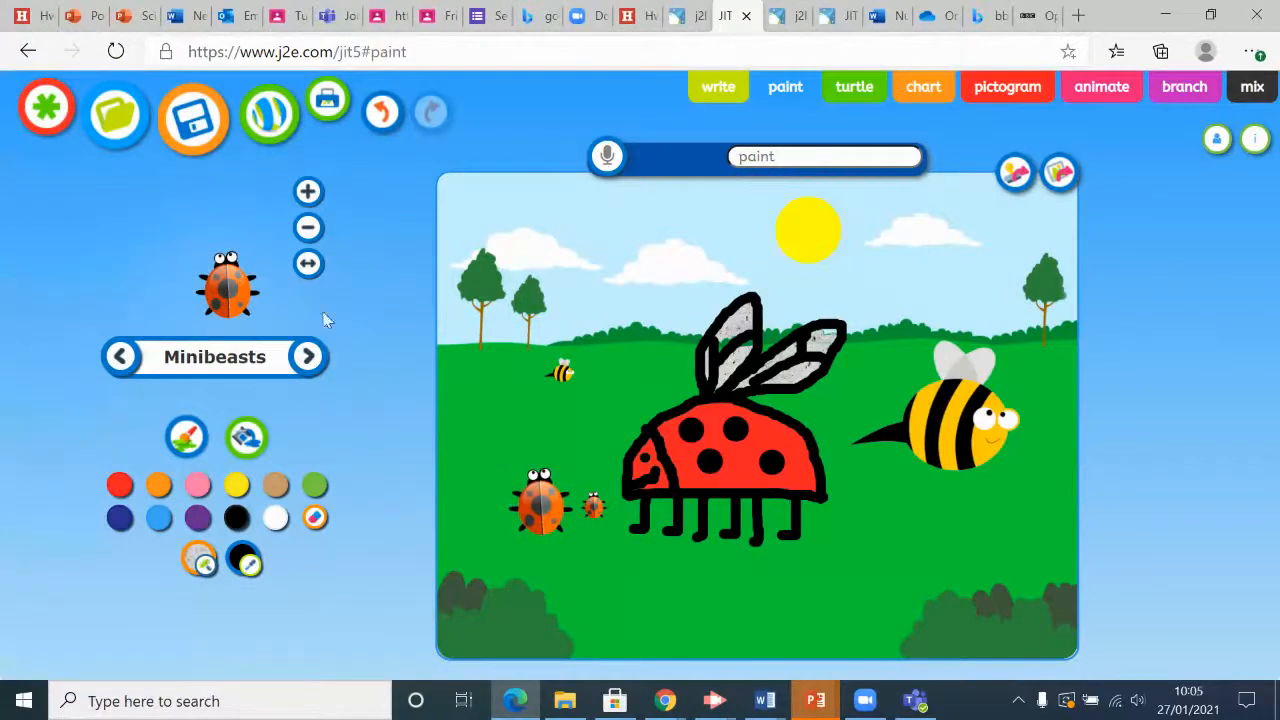
Step: Enlarge the orange ladybird stamp further, flip it horizontally, and place it at the bottom of the picture below the smaller ladybirds
click(308, 192)
click(308, 192)
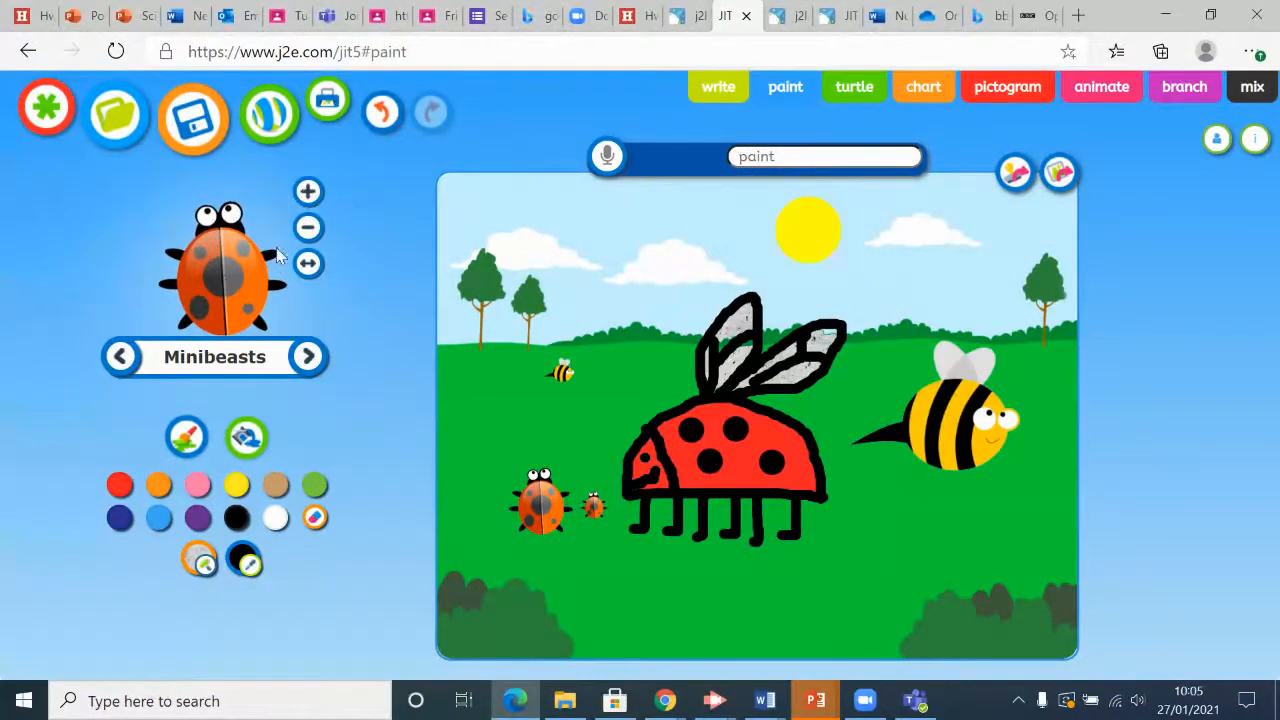
click(308, 264)
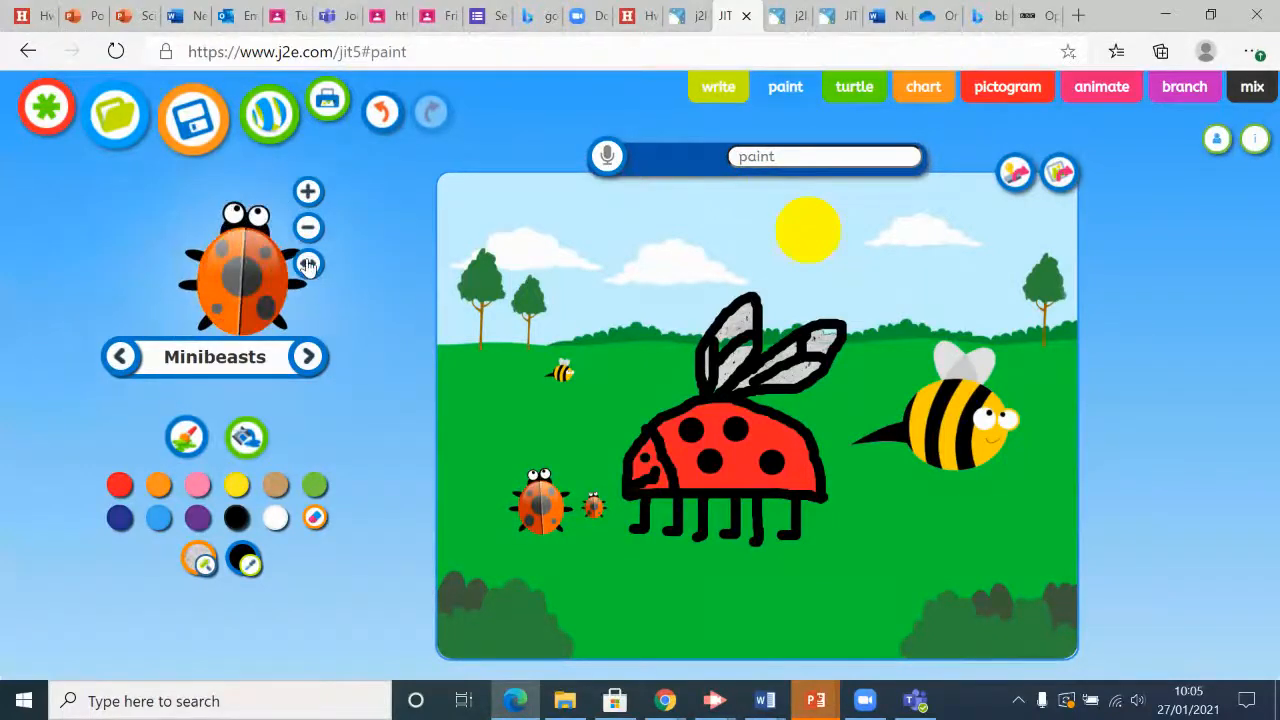
click(308, 265)
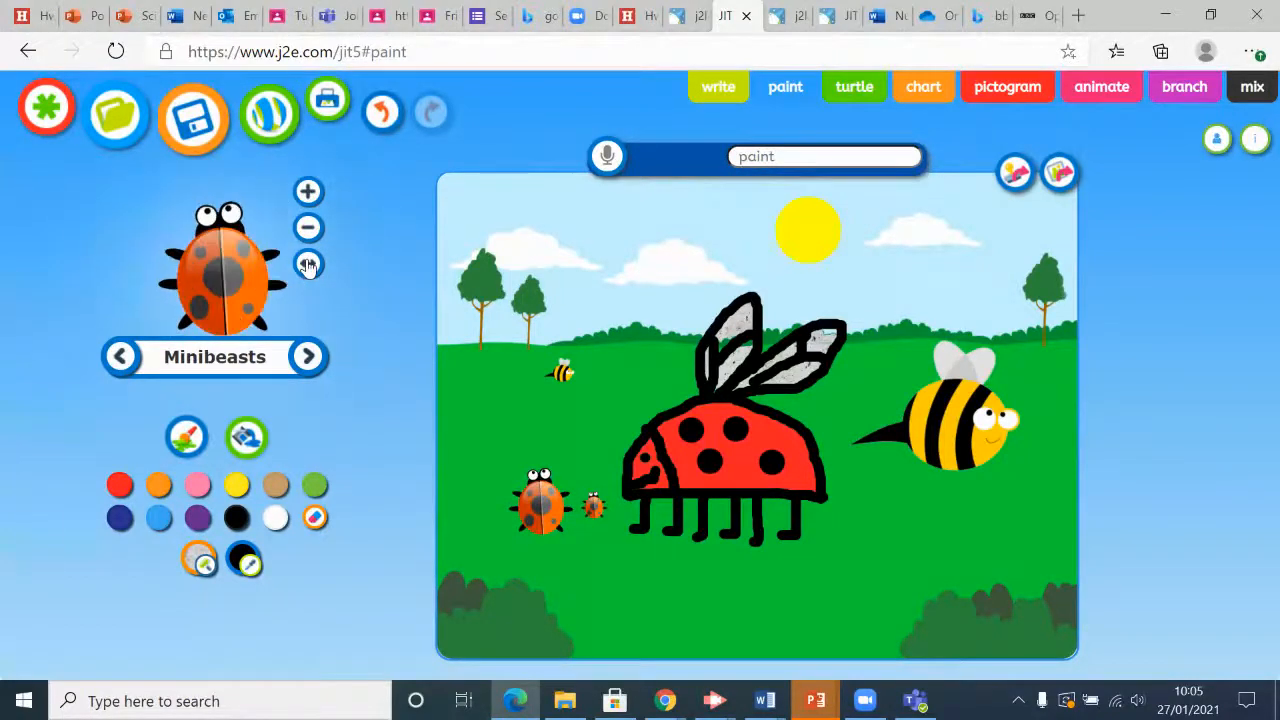
click(308, 264)
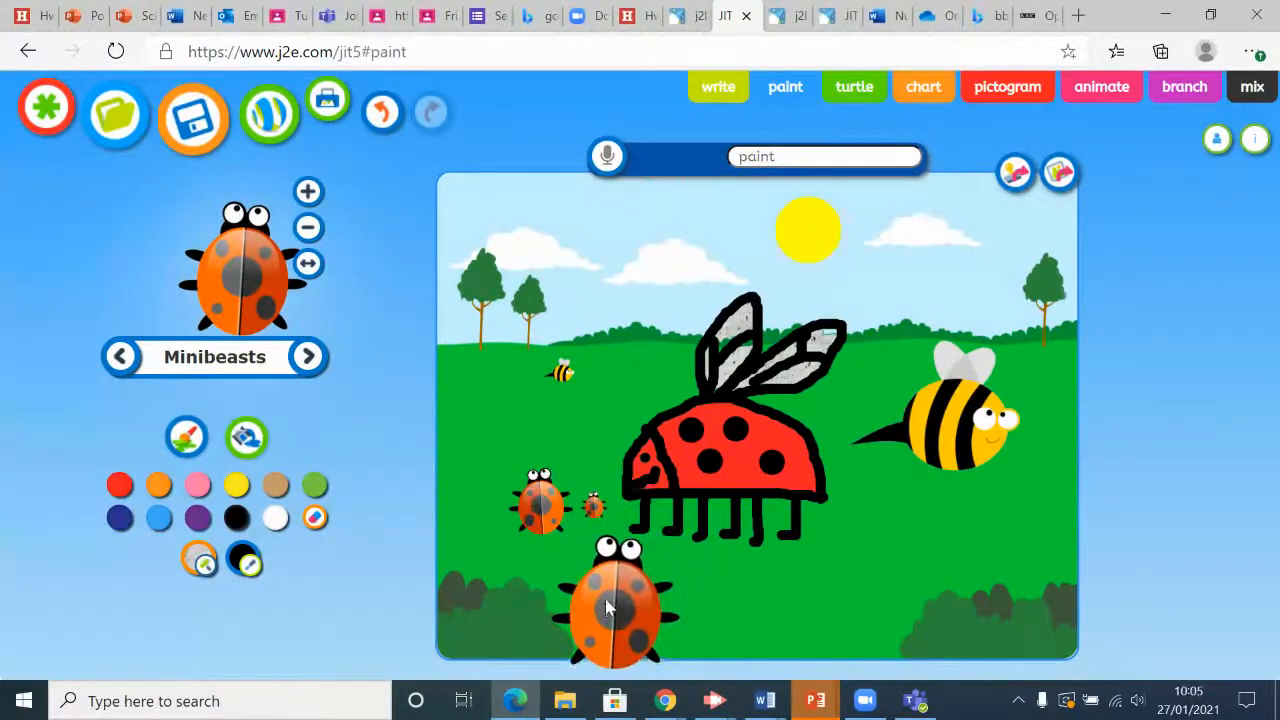
click(606, 597)
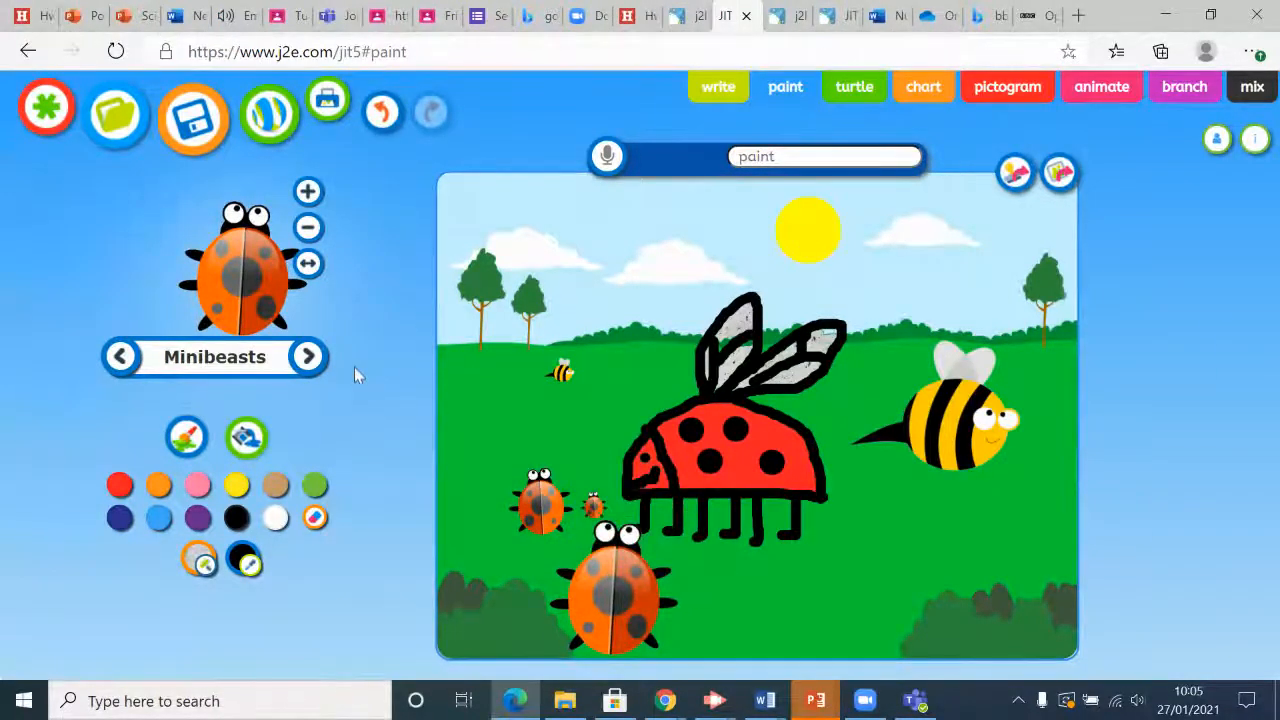